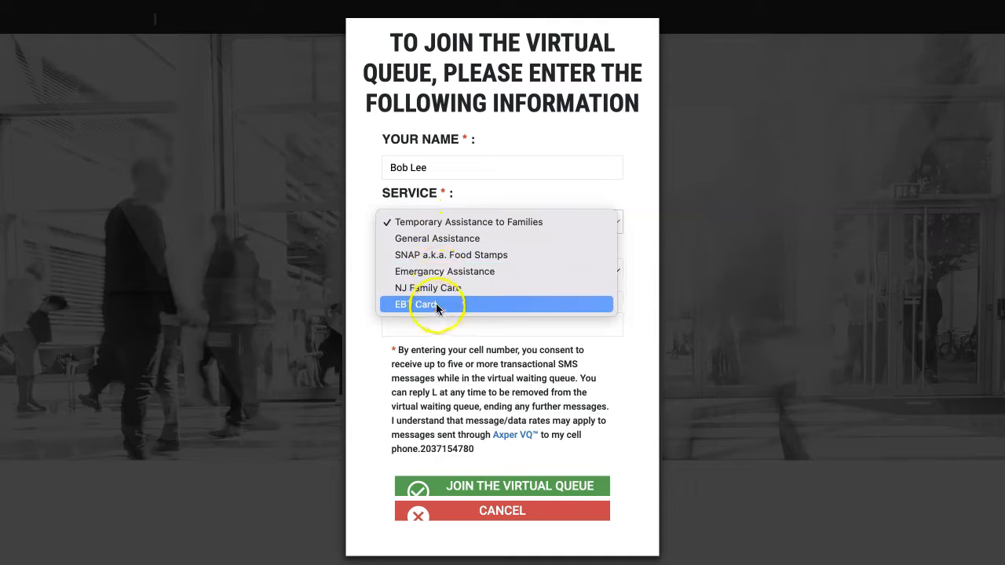
# Step: Join the virtual queue for General Assistance with a group of 3 and the customer's cell number, and dismiss the generated ticket
pyautogui.click(423, 239)
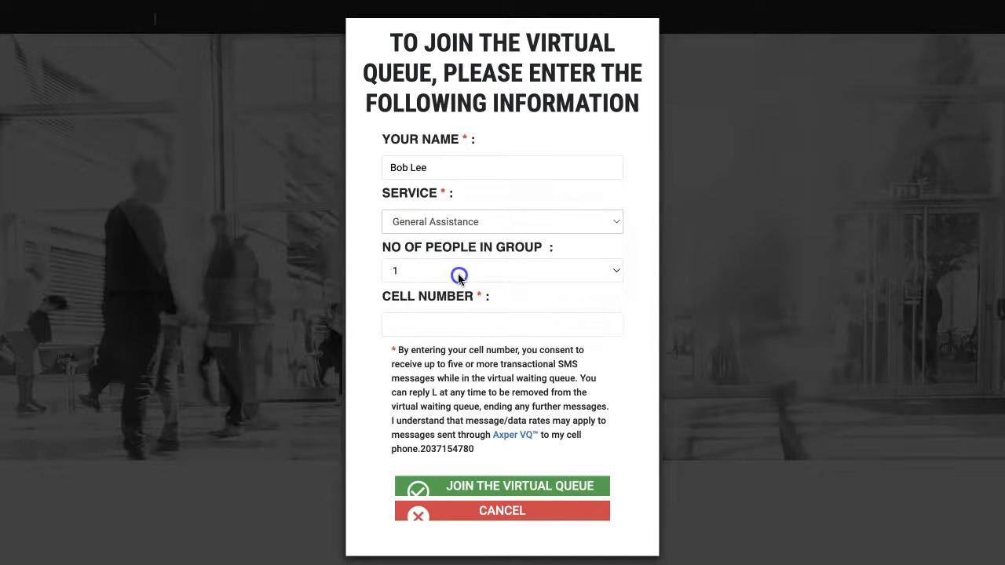
pyautogui.click(458, 273)
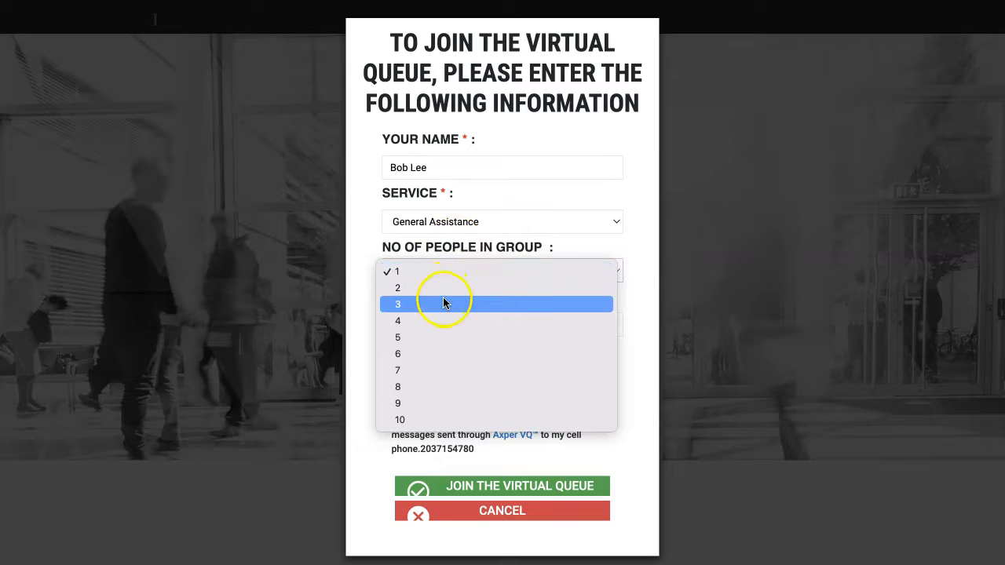
pyautogui.click(424, 304)
pyautogui.click(428, 325)
pyautogui.click(487, 488)
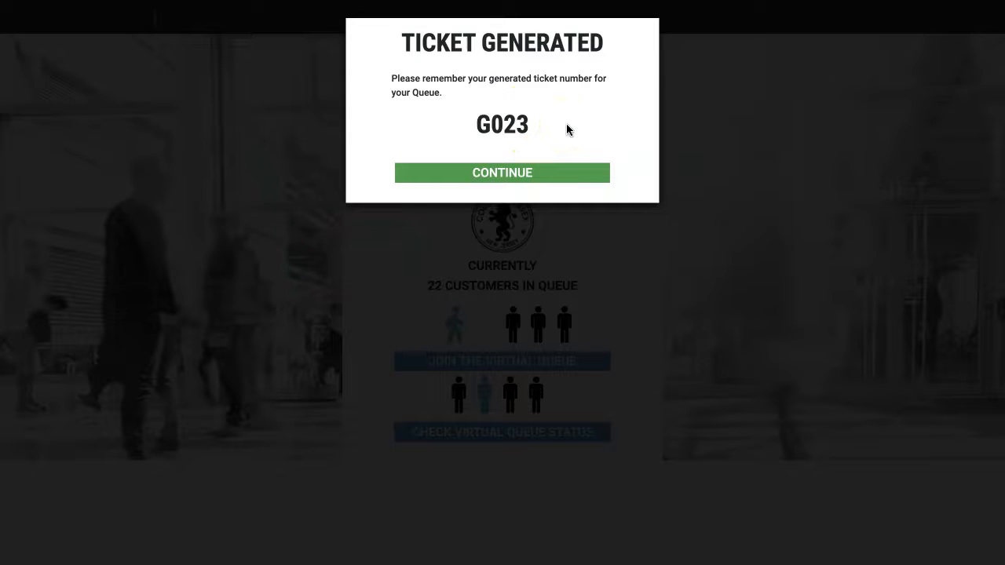
pyautogui.click(531, 174)
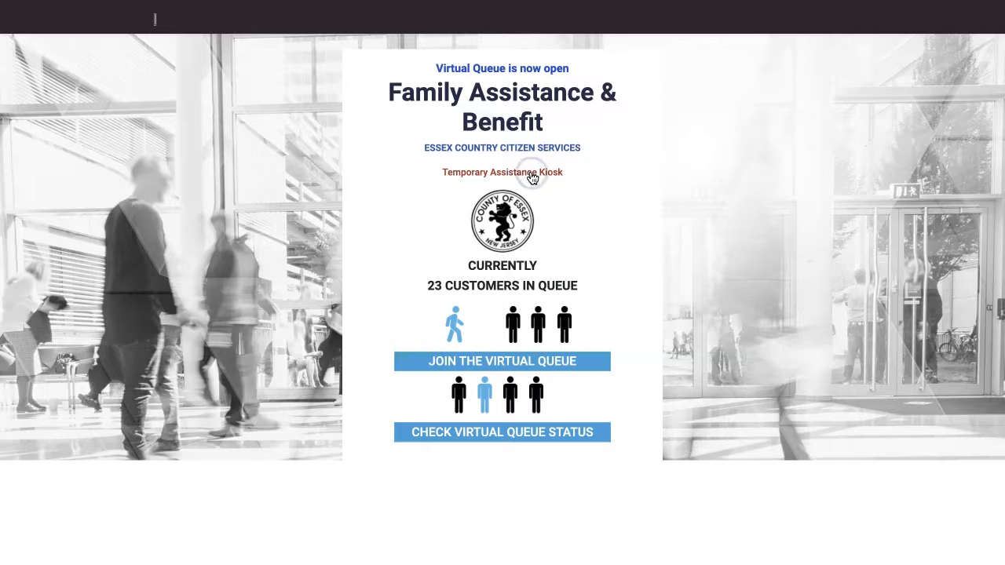
# Step: Check the virtual queue status list of waiting tickets and their services
pyautogui.click(454, 437)
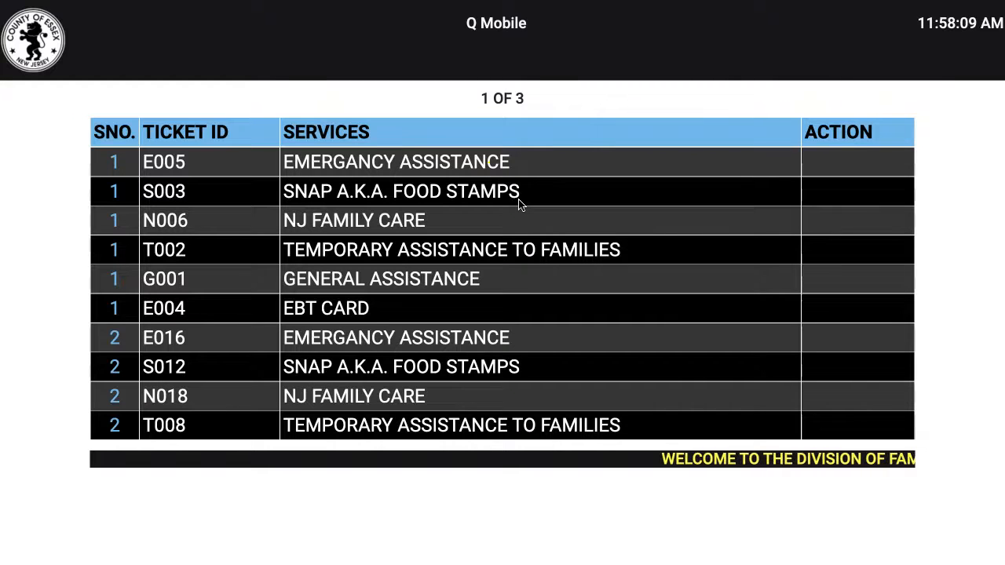
pyautogui.click(182, 162)
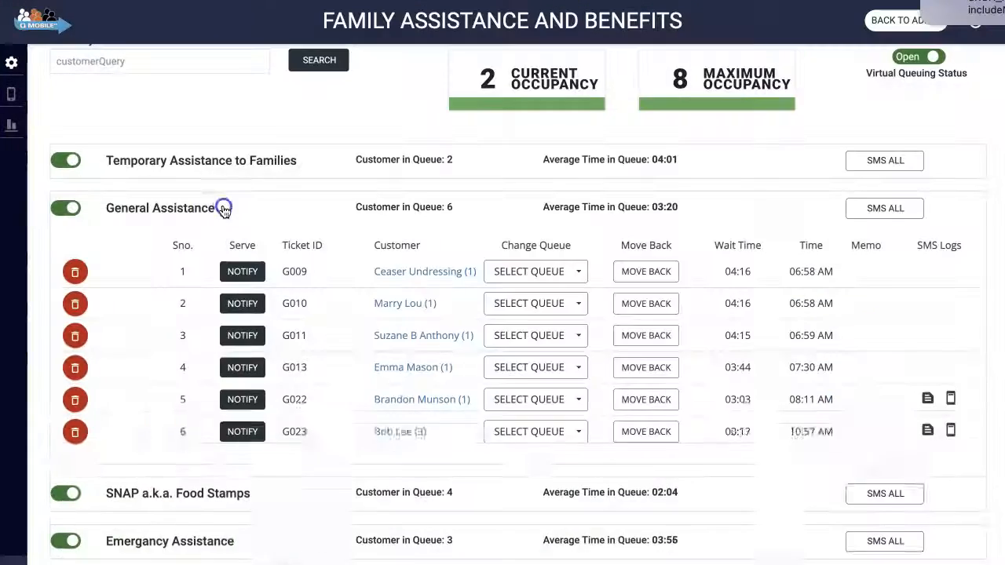
pyautogui.click(249, 207)
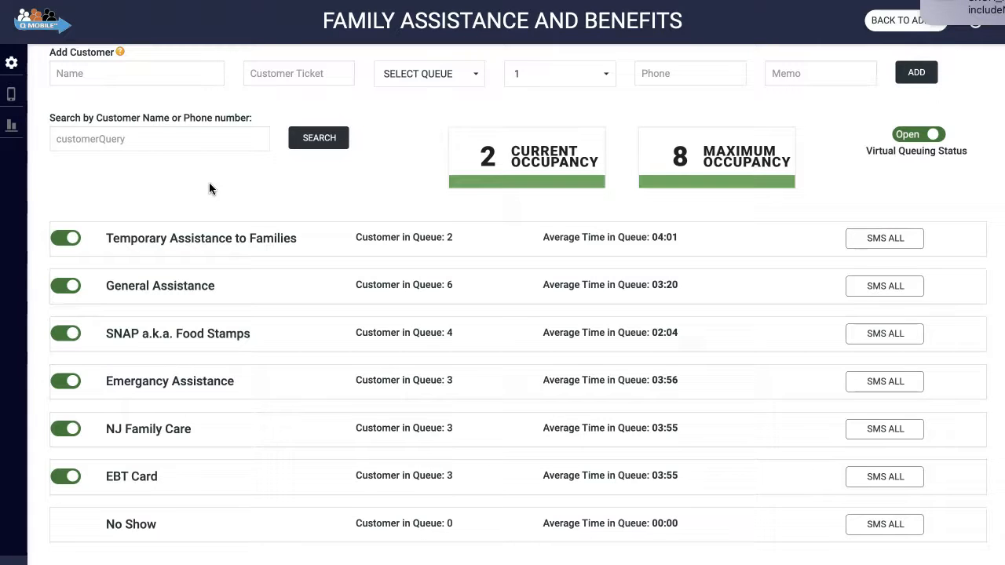
pyautogui.scroll(1, 204, 182)
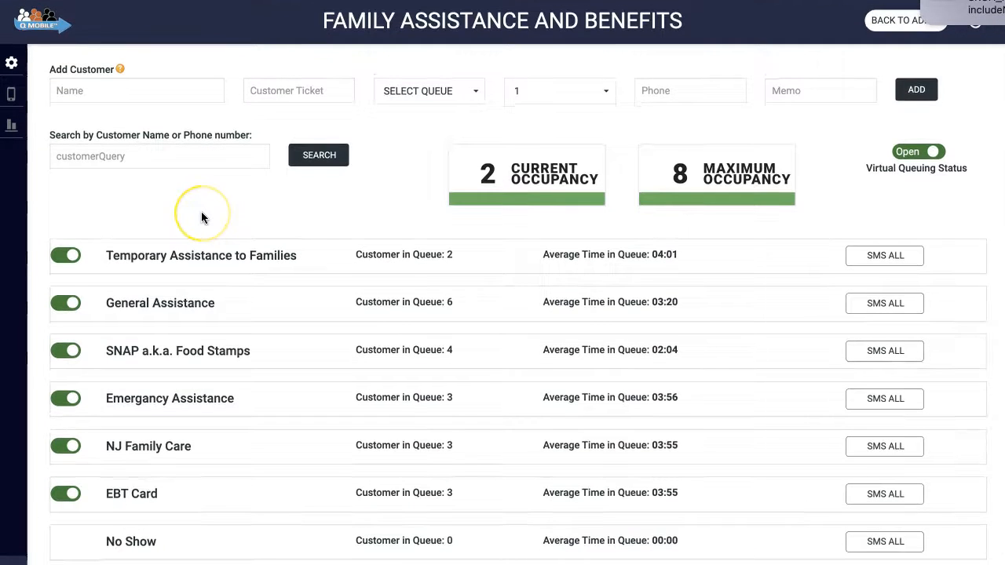
pyautogui.click(201, 259)
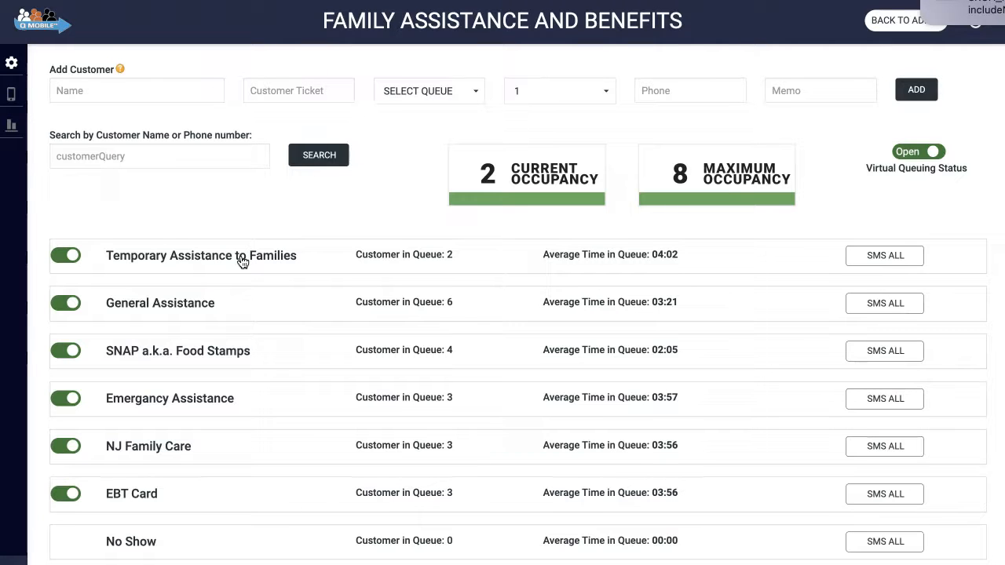
# Step: Fill in the new customer's name, choose the Emergancy Assistance queue and set the group size to 4
pyautogui.moveTo(120, 69)
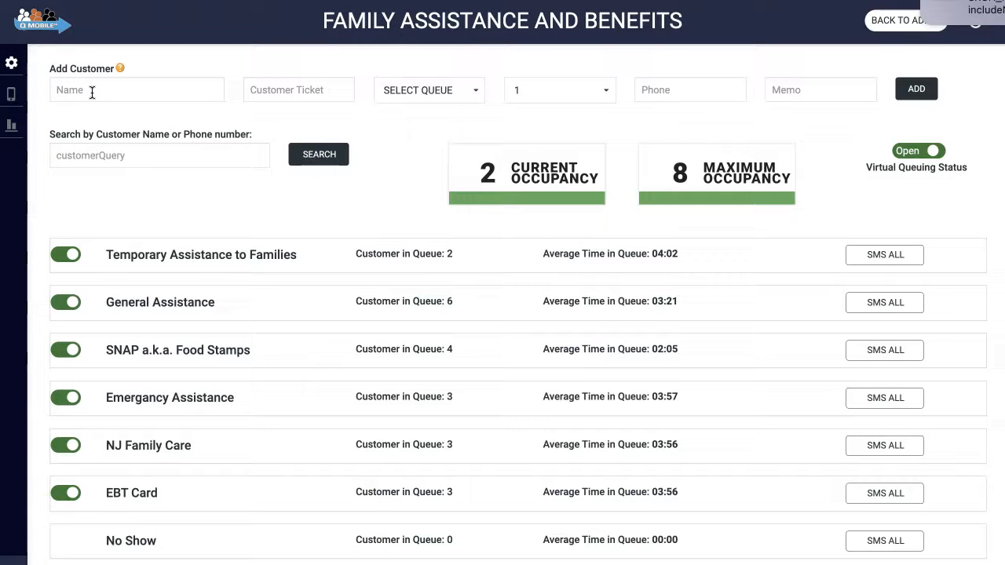
pyautogui.click(92, 93)
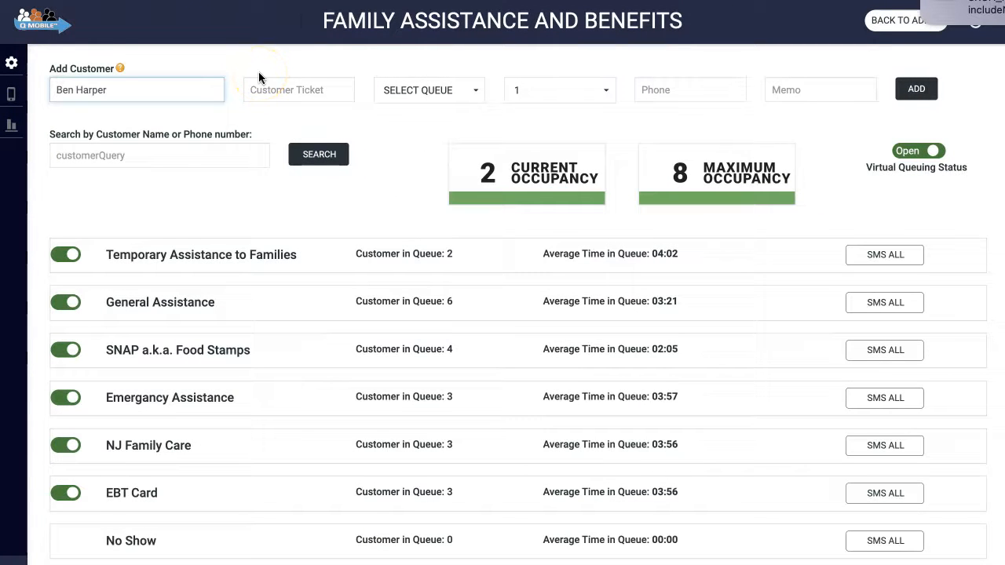
pyautogui.click(409, 88)
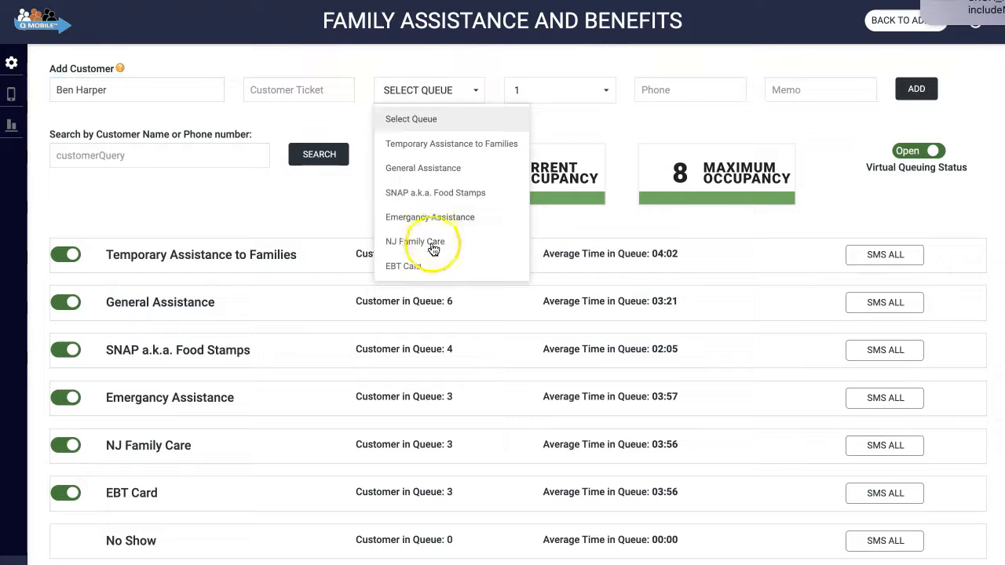
pyautogui.click(418, 217)
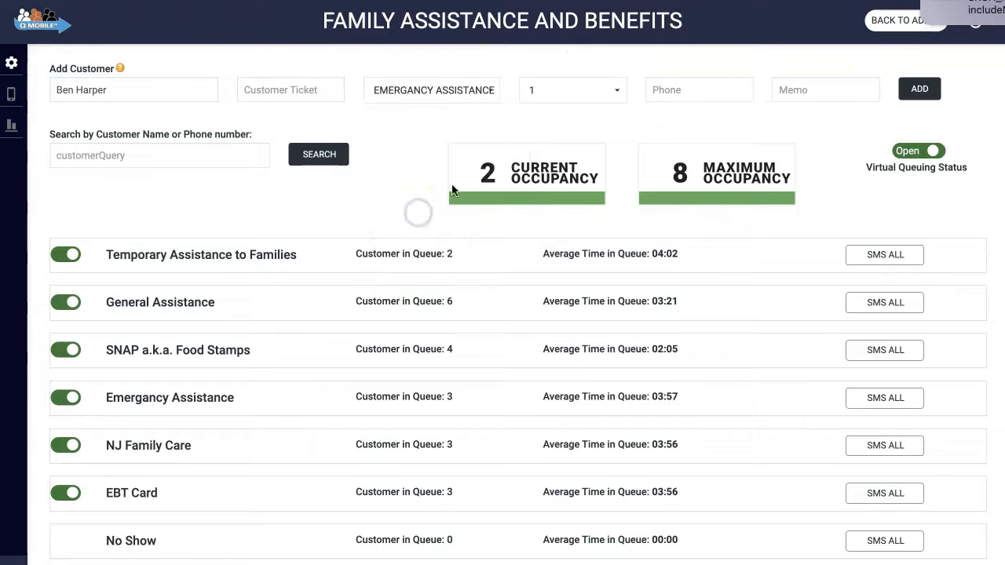
pyautogui.click(560, 92)
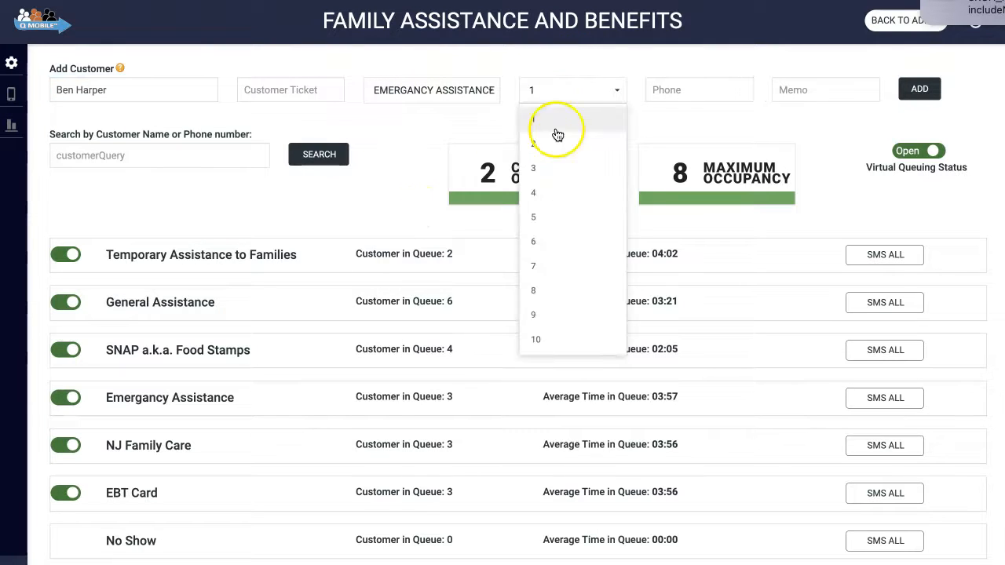
pyautogui.click(557, 192)
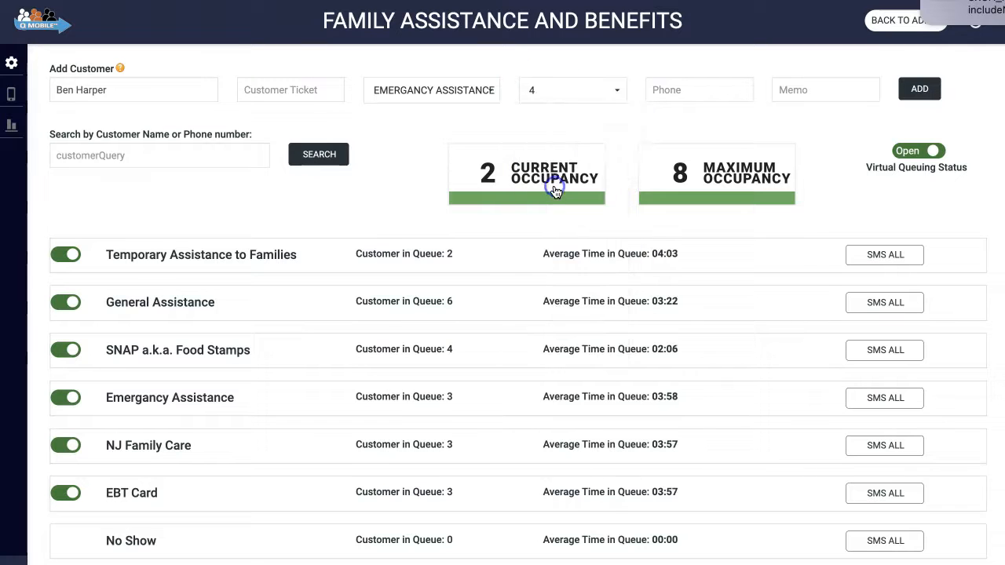
# Step: Enter the customer's phone number and the memo "house burned down", add the customer to the queue and dismiss the ticket
pyautogui.click(664, 92)
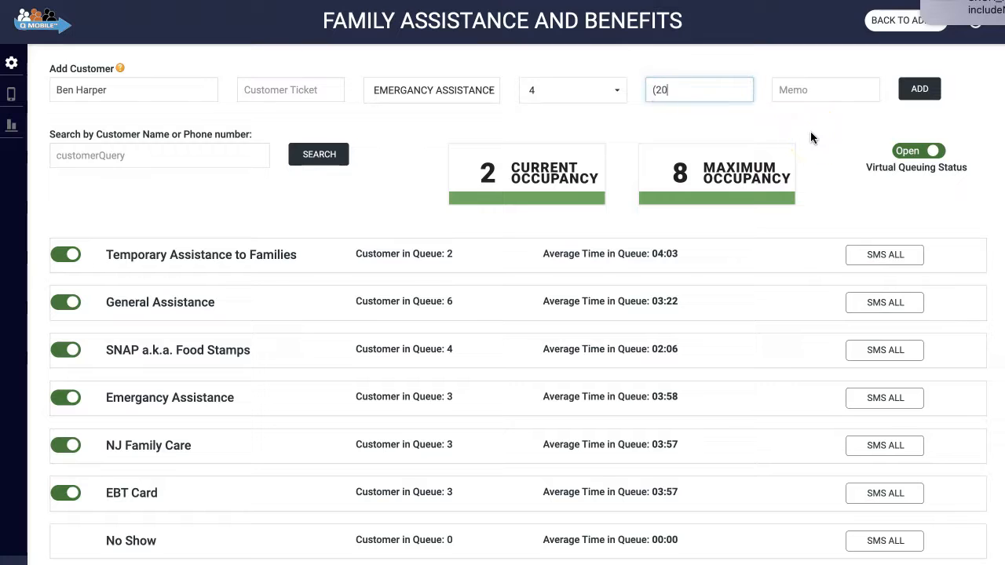
pyautogui.click(791, 90)
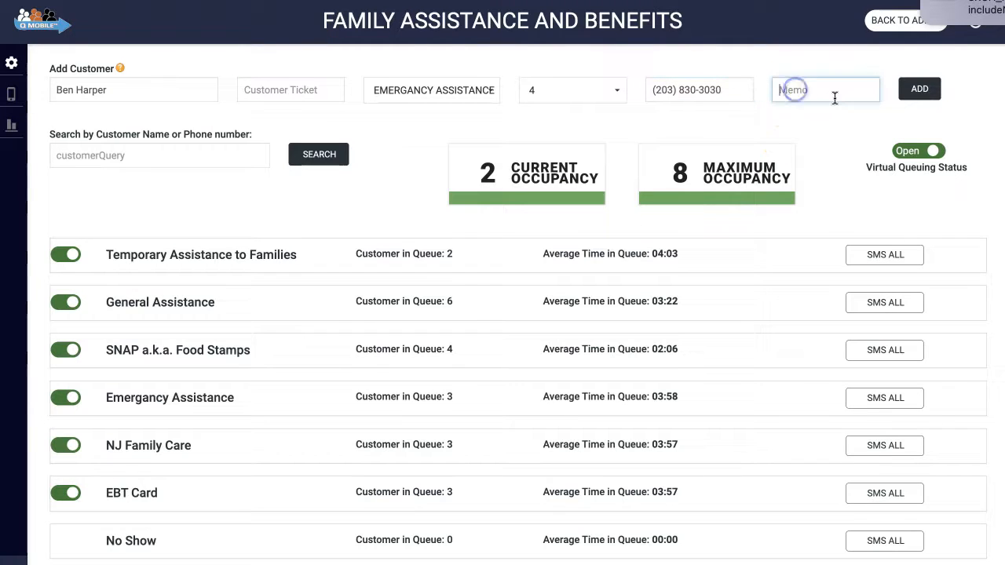
pyautogui.write('house burned down')
pyautogui.click(916, 90)
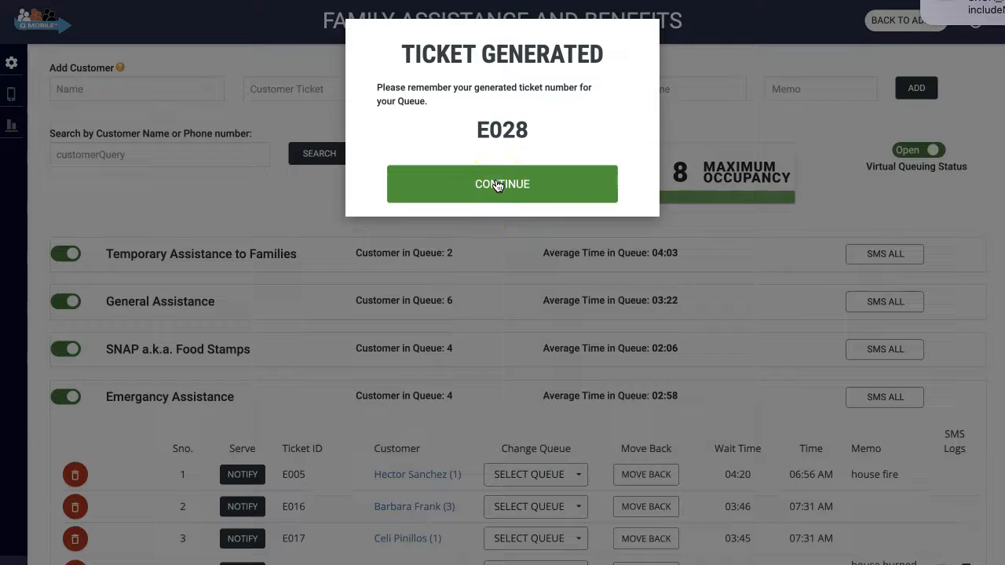
pyautogui.click(498, 186)
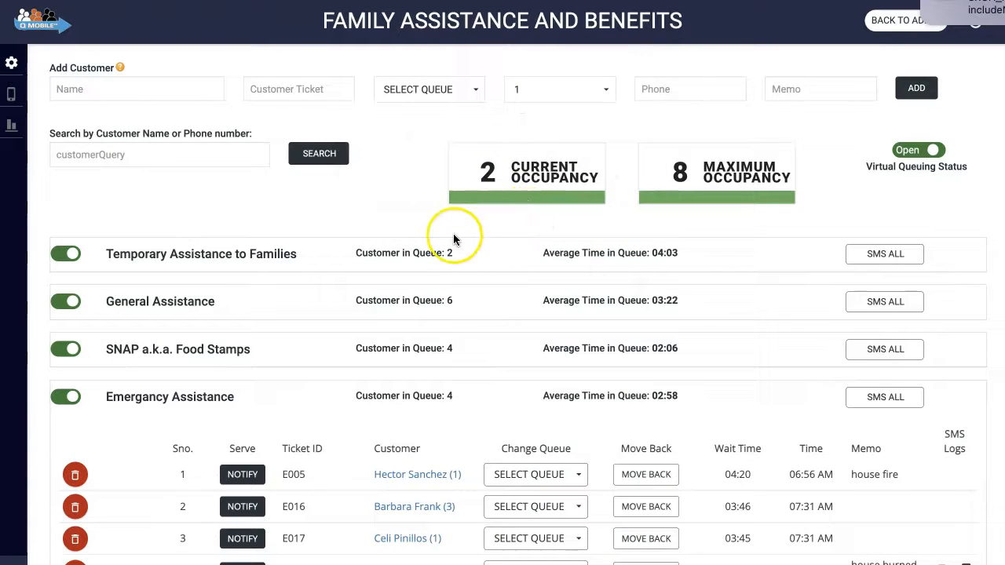
# Step: Collapse the Emergancy Assistance queue and expand the General Assistance queue
pyautogui.scroll(-1, 408, 391)
pyautogui.scroll(-1, 408, 393)
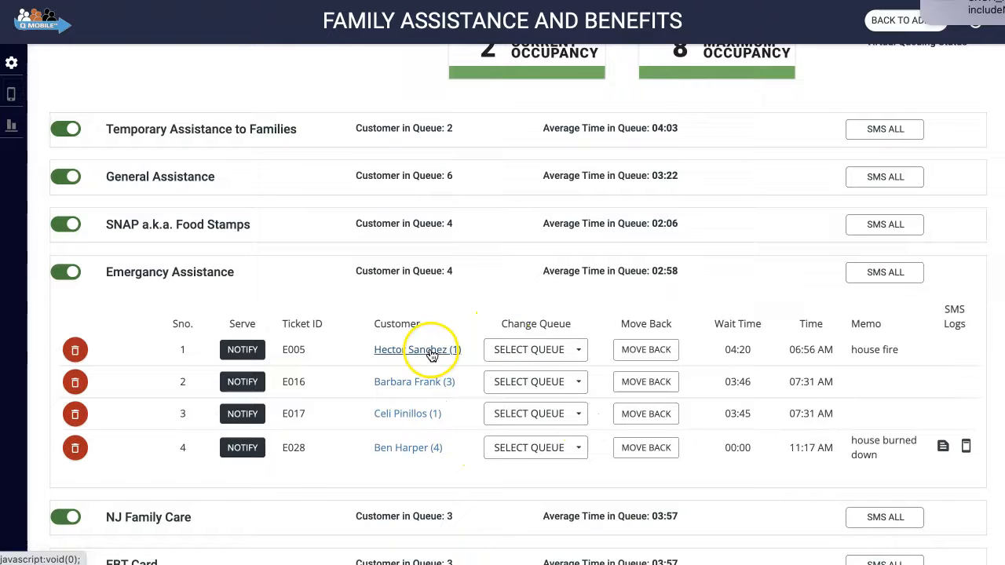
pyautogui.scroll(-1, 419, 355)
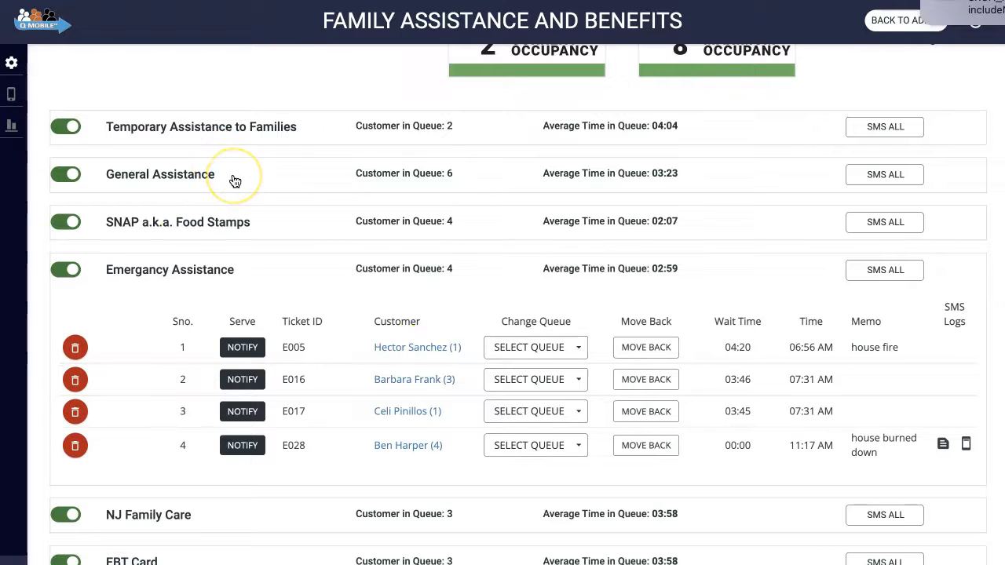
pyautogui.scroll(-1, 405, 355)
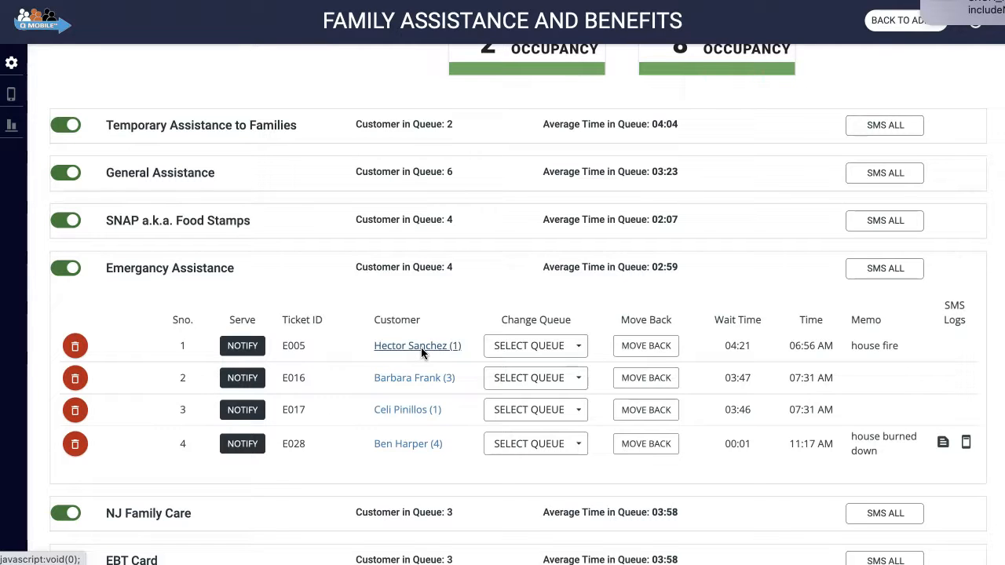
pyautogui.scroll(2, 420, 347)
pyautogui.click(403, 394)
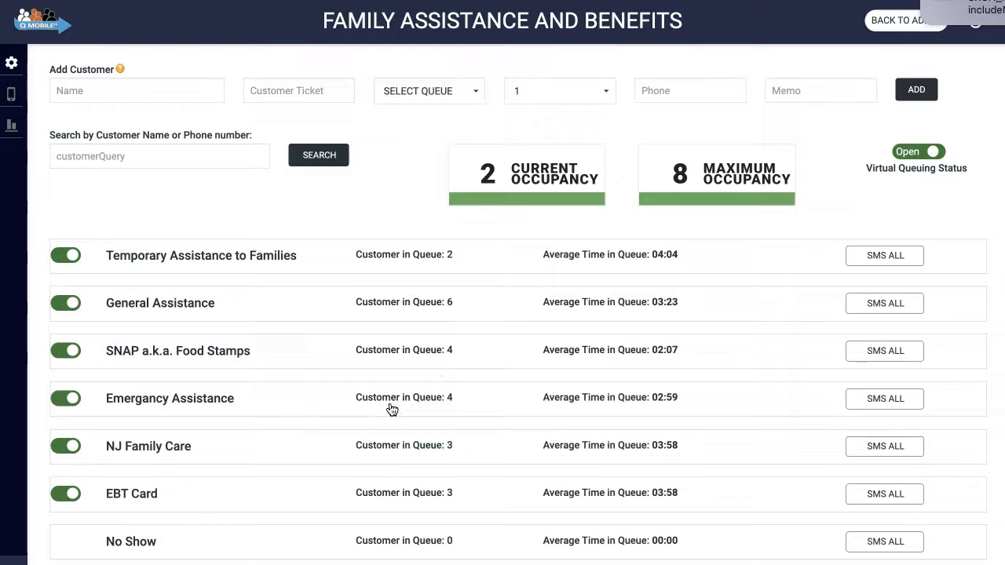
pyautogui.click(245, 306)
pyautogui.scroll(-1, 246, 306)
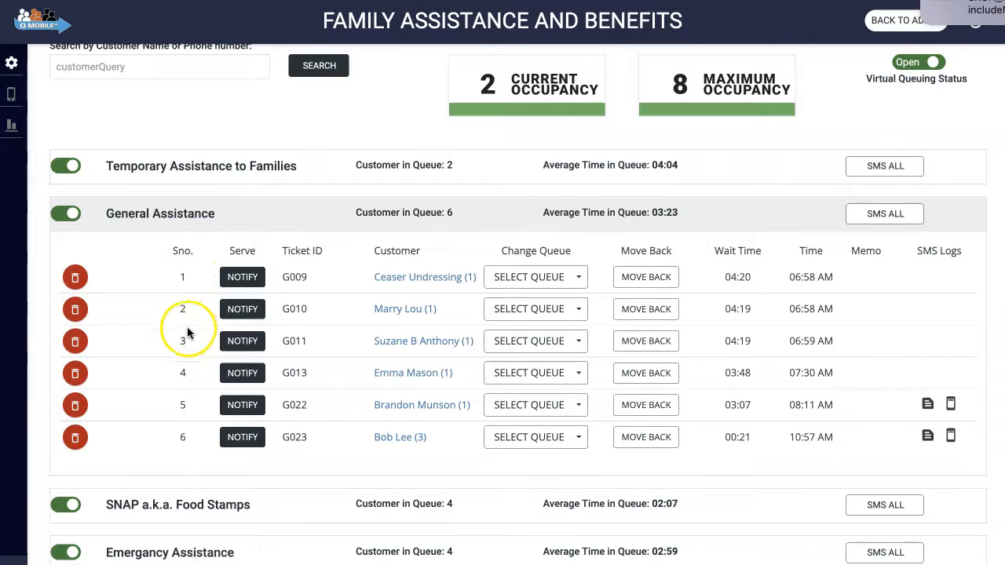
# Step: Notify the first customer in the General Assistance queue with Only Notify, and start their transaction with Serve
pyautogui.click(243, 279)
pyautogui.click(488, 130)
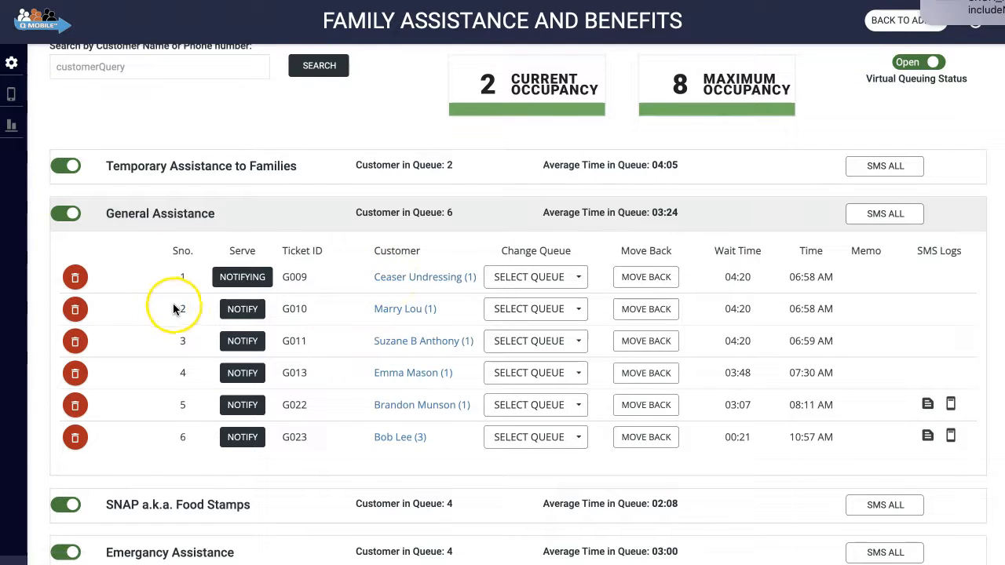
pyautogui.click(240, 280)
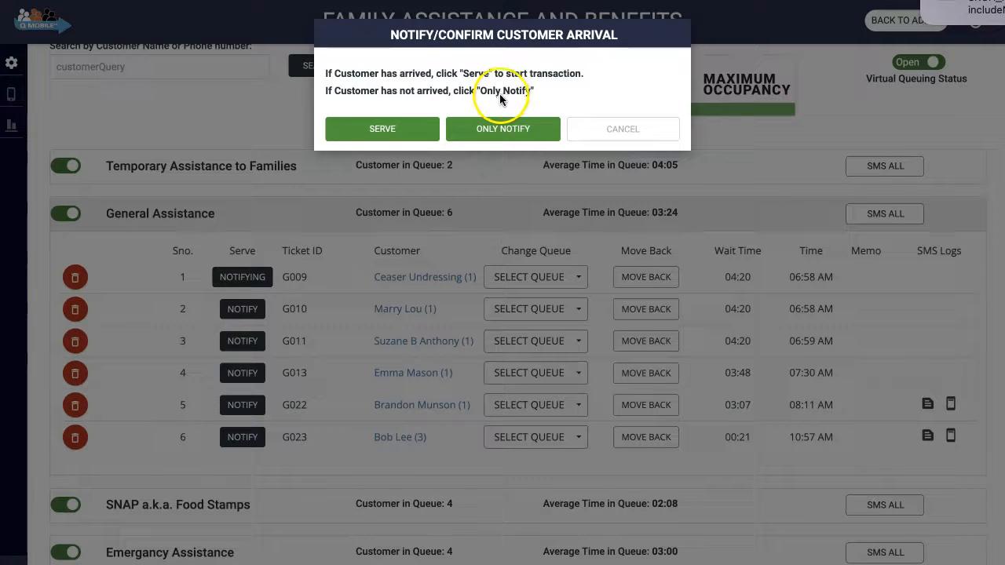
pyautogui.click(418, 131)
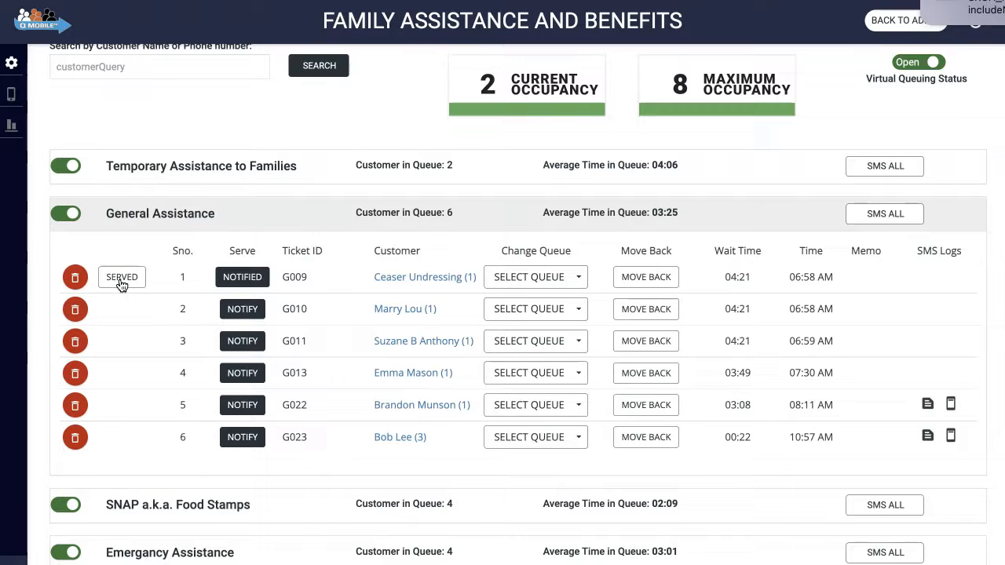
# Step: Edit the first General Assistance customer's record, setting the topic memo to SNAP, and update it
pyautogui.scroll(-3, 122, 282)
pyautogui.scroll(2, 196, 284)
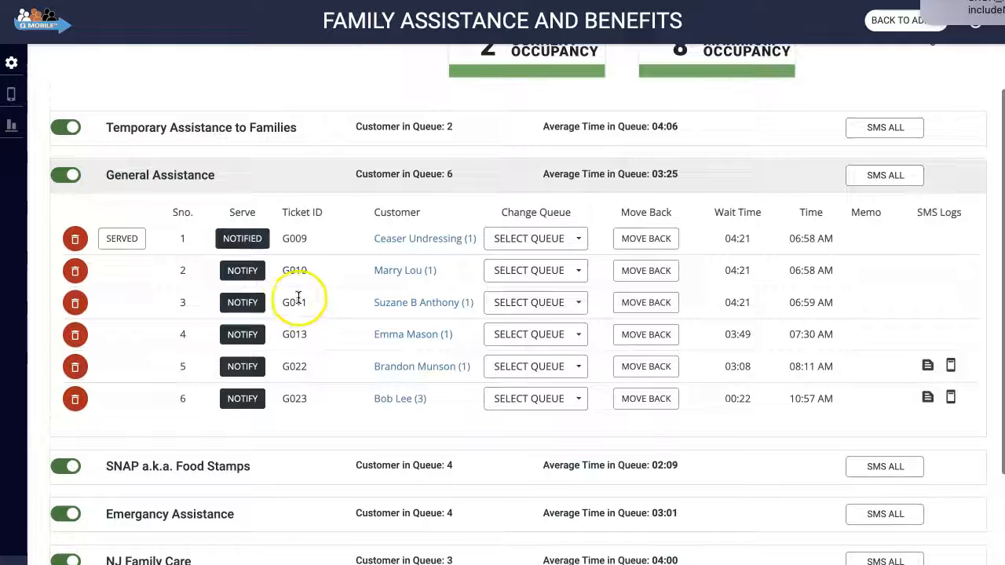
pyautogui.click(409, 238)
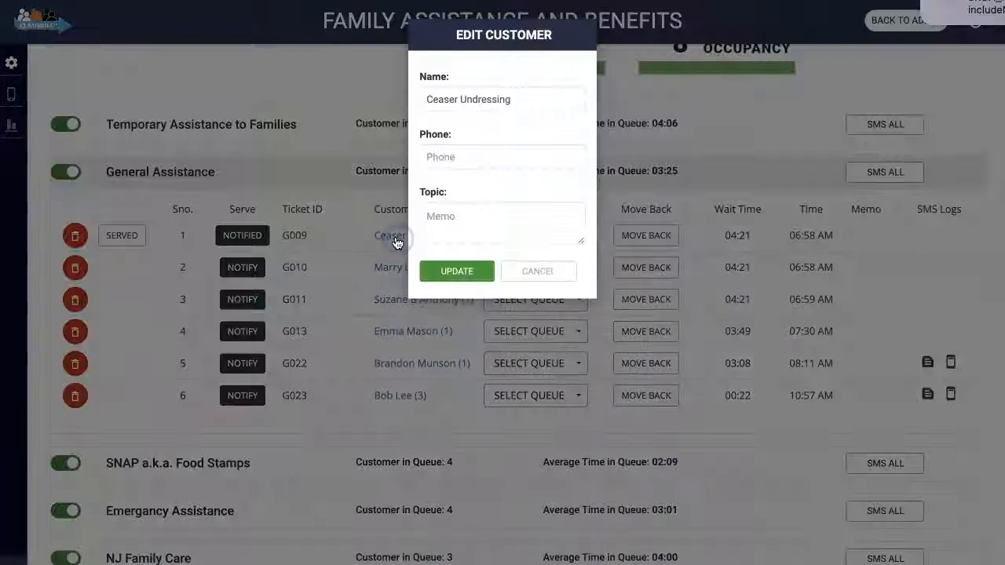
pyautogui.click(459, 231)
pyautogui.write('SNAP')
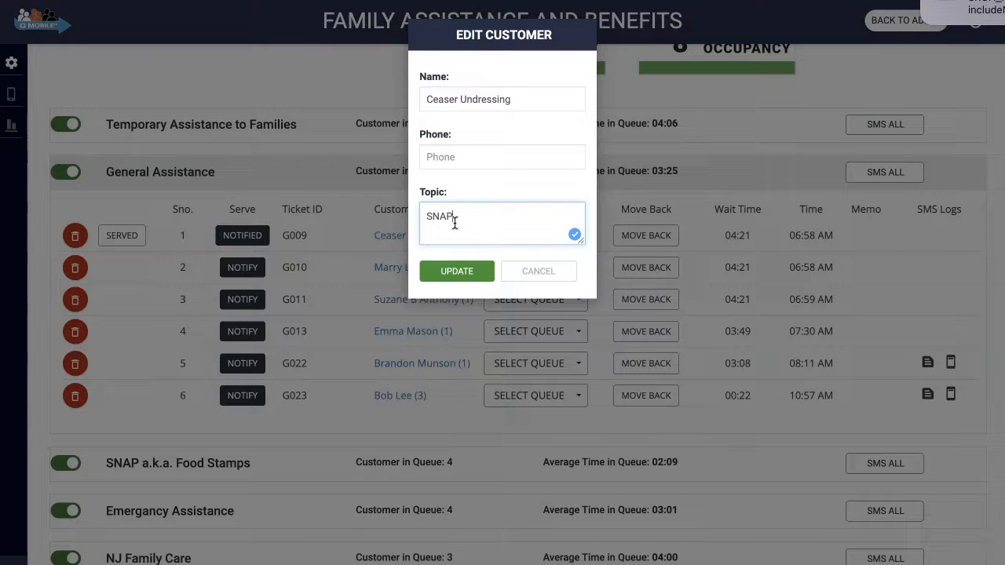
pyautogui.click(456, 273)
pyautogui.click(452, 275)
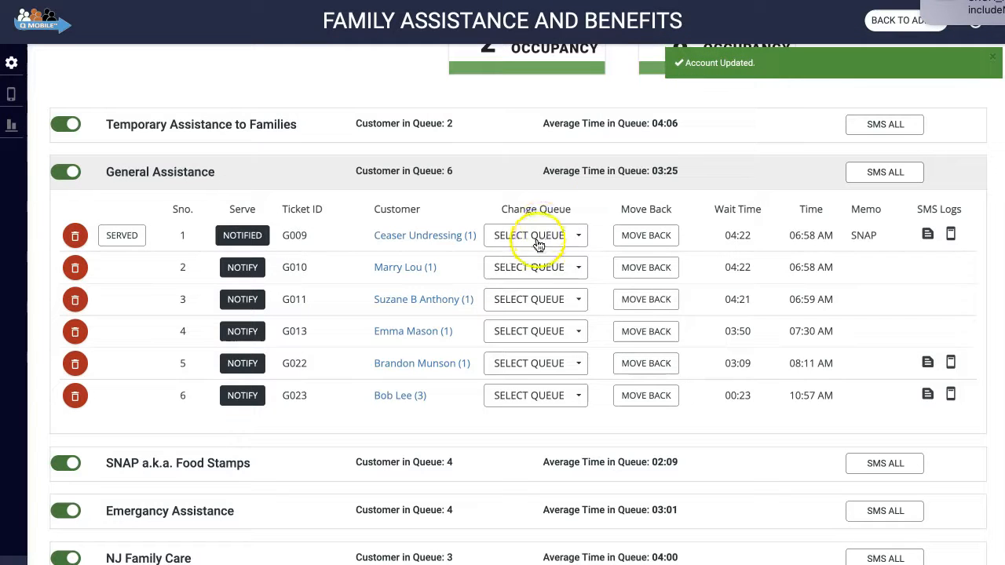
# Step: Move the first General Assistance customer to the SNAP a.k.a. Food Stamps queue
pyautogui.click(537, 235)
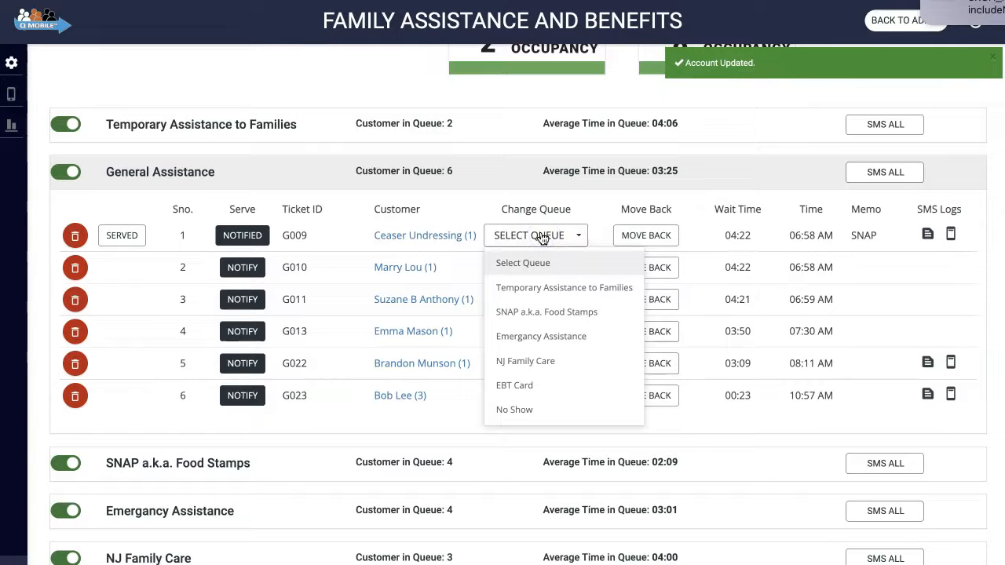
pyautogui.click(514, 311)
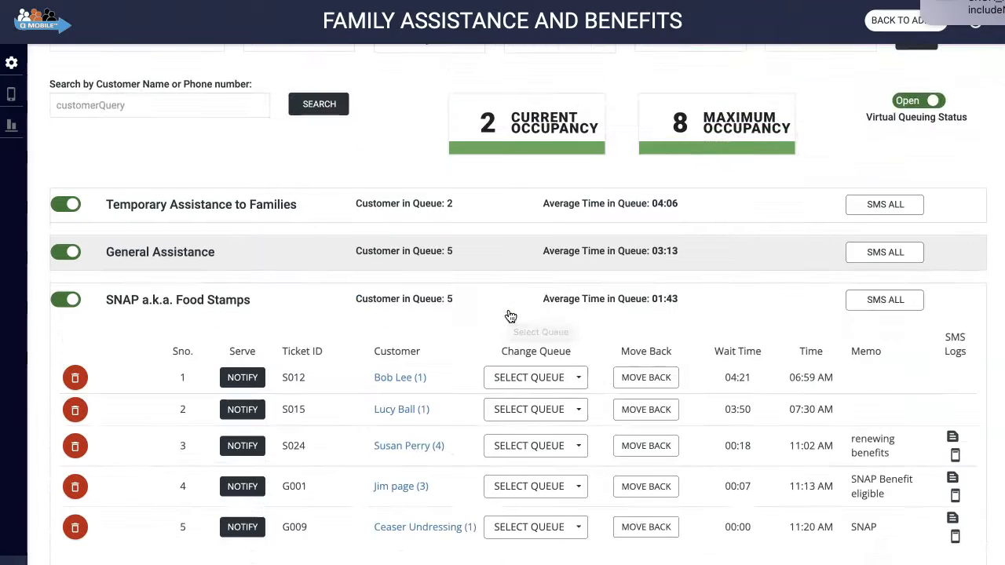
pyautogui.scroll(-2, 510, 316)
pyautogui.scroll(2, 511, 316)
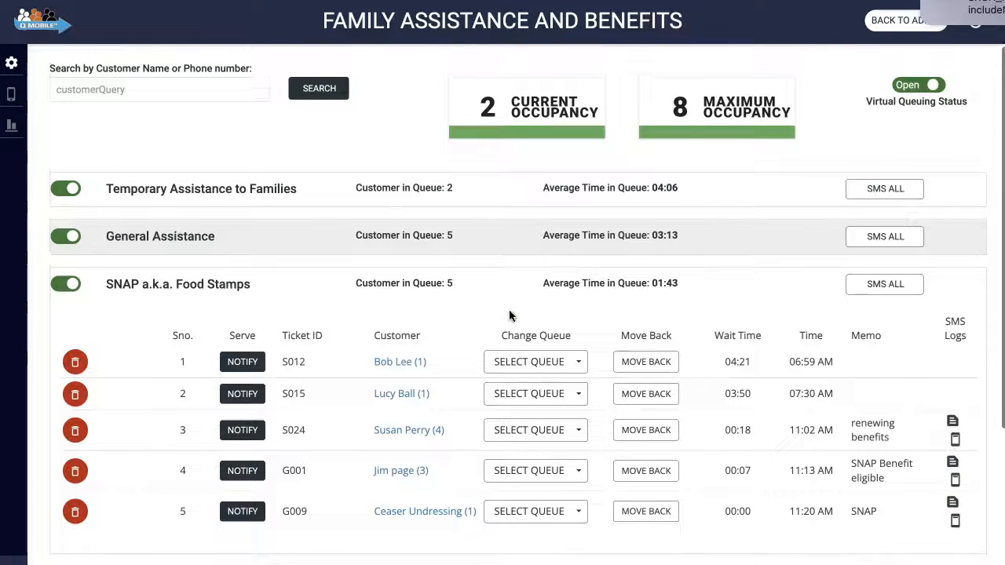
pyautogui.click(430, 197)
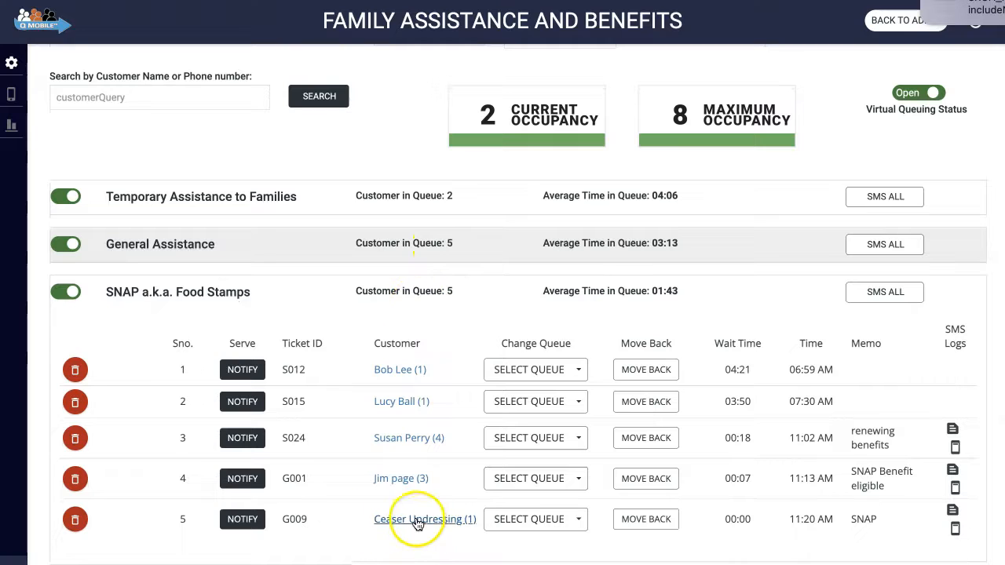
# Step: Expand the General Assistance queue and open the fourth customer's record for viewing, leaving it without changes
pyautogui.click(244, 527)
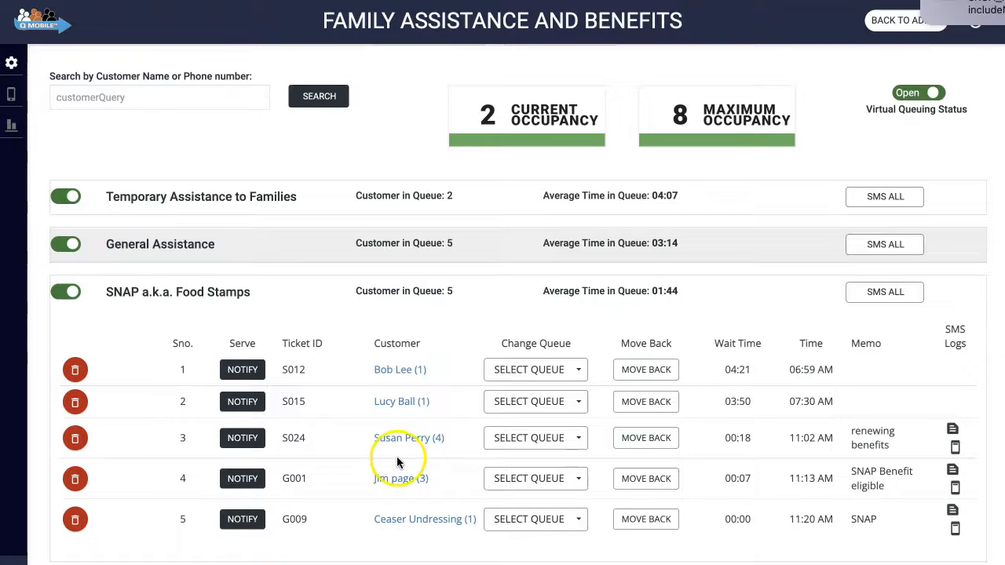
pyautogui.click(379, 246)
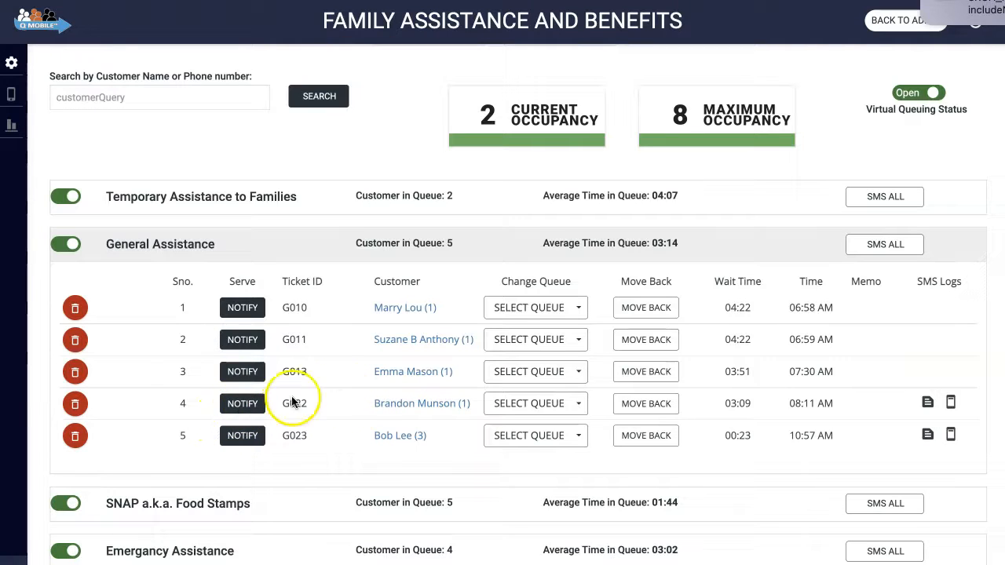
pyautogui.click(392, 412)
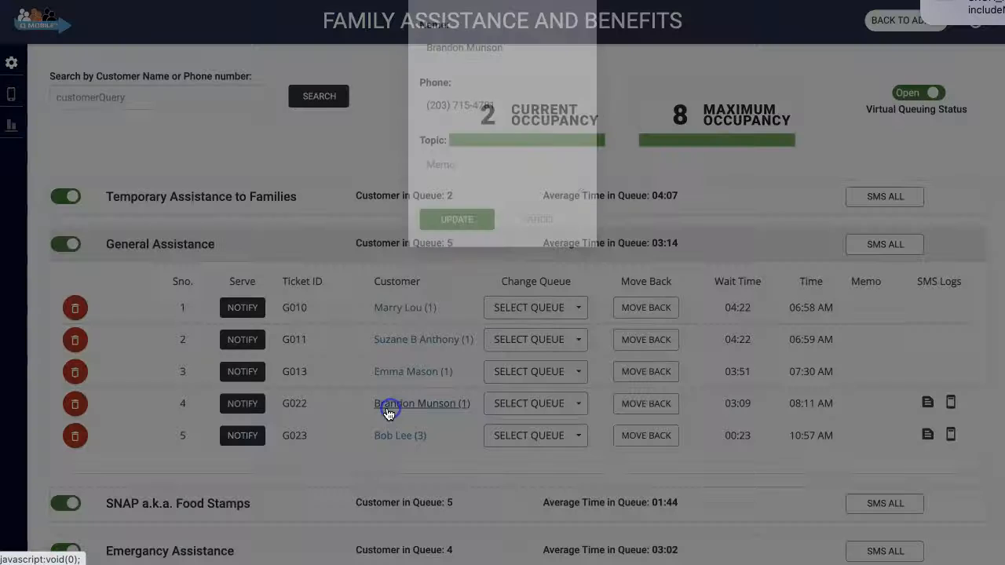
pyautogui.click(928, 405)
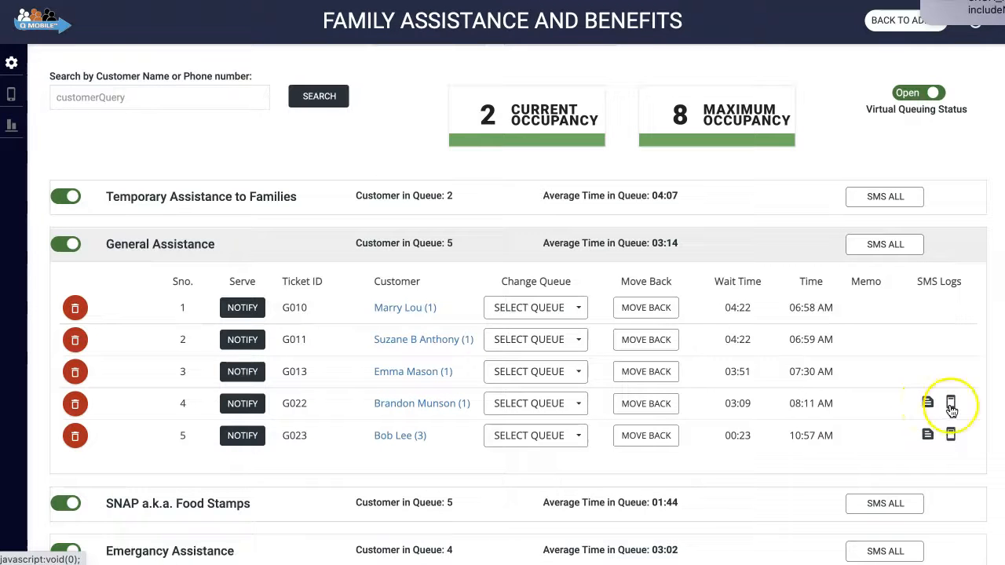
pyautogui.click(400, 410)
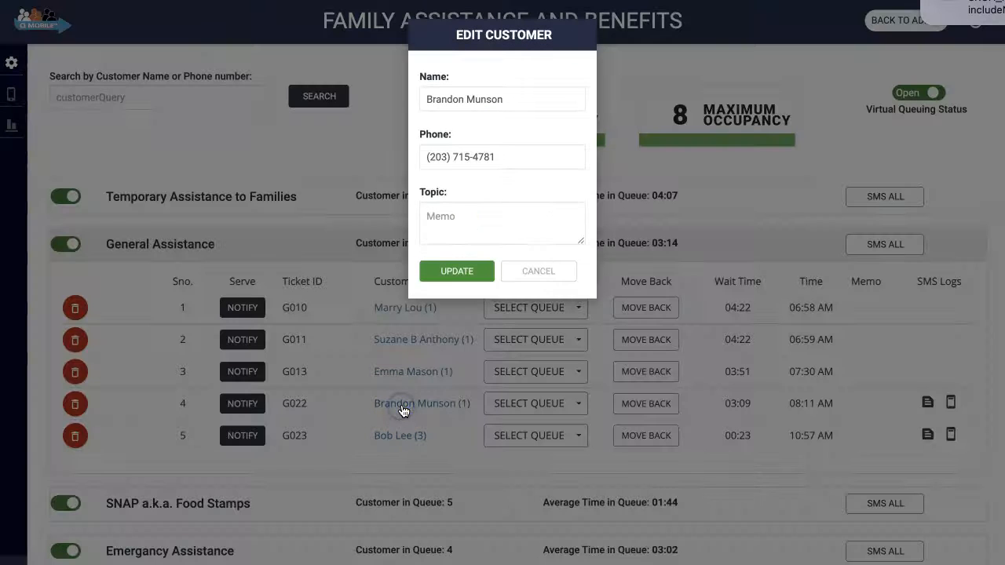
pyautogui.click(534, 270)
# Step: View the sent-text details of the fourth General Assistance customer and close the log
pyautogui.click(544, 408)
pyautogui.click(544, 409)
pyautogui.click(640, 412)
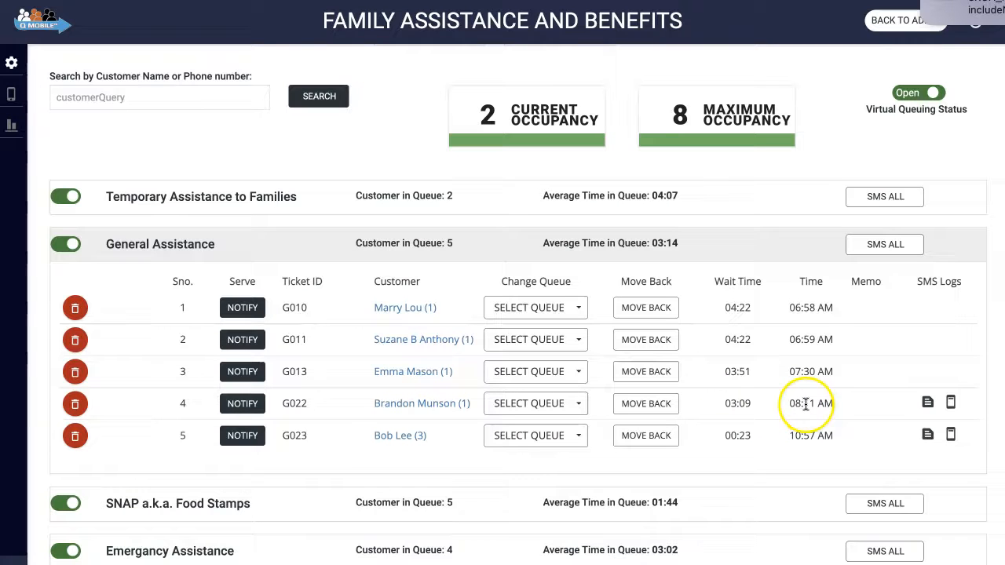
pyautogui.click(928, 404)
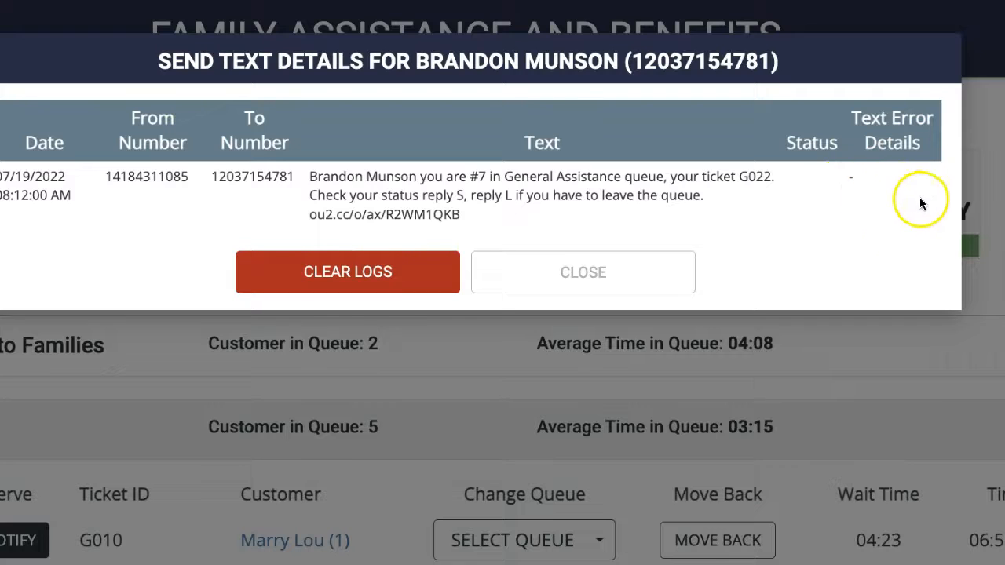
pyautogui.click(552, 271)
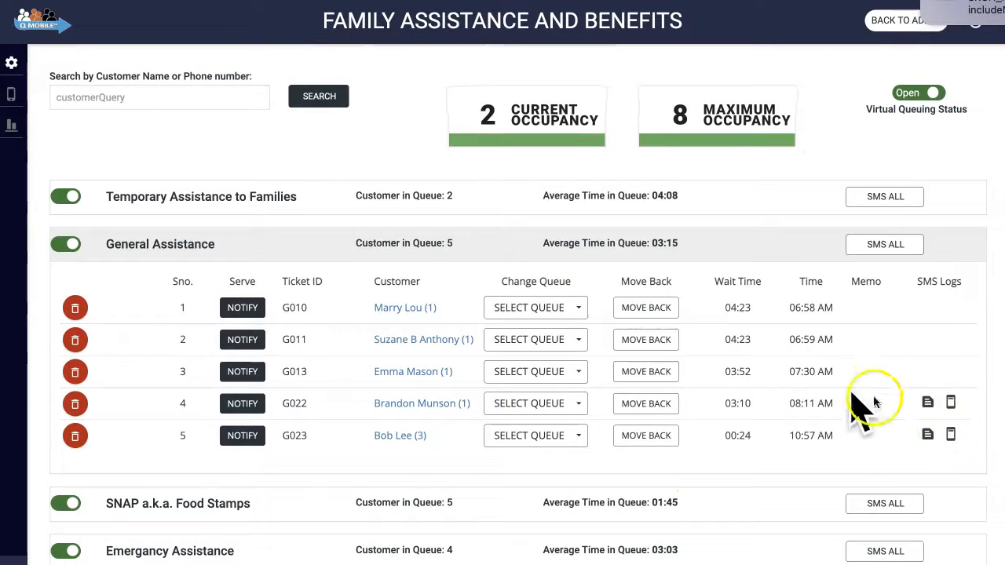
# Step: Send the fourth General Assistance customer an SMS, addressed by first name, reading "you forgot your wallet in General Assistance,"
pyautogui.click(949, 404)
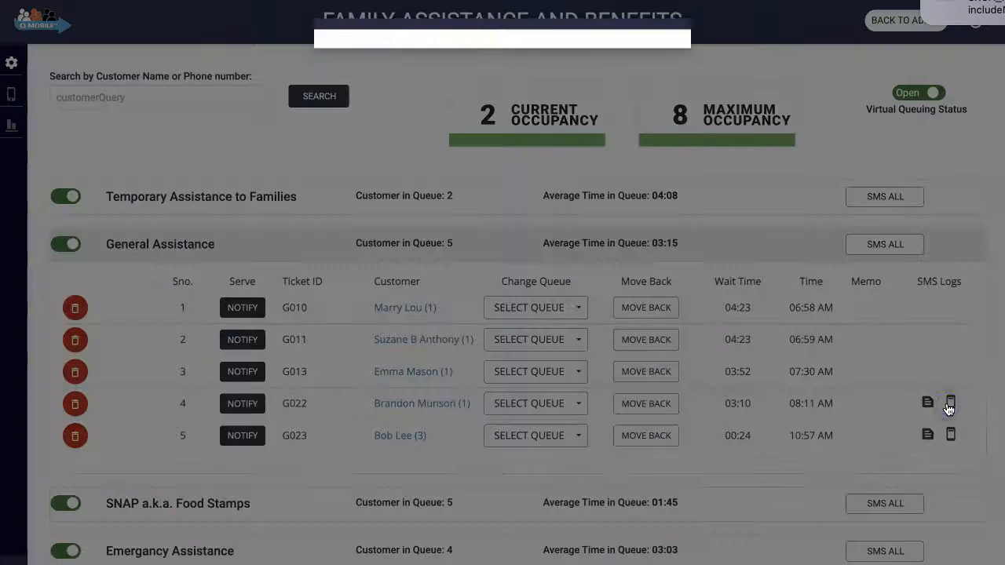
pyautogui.click(424, 87)
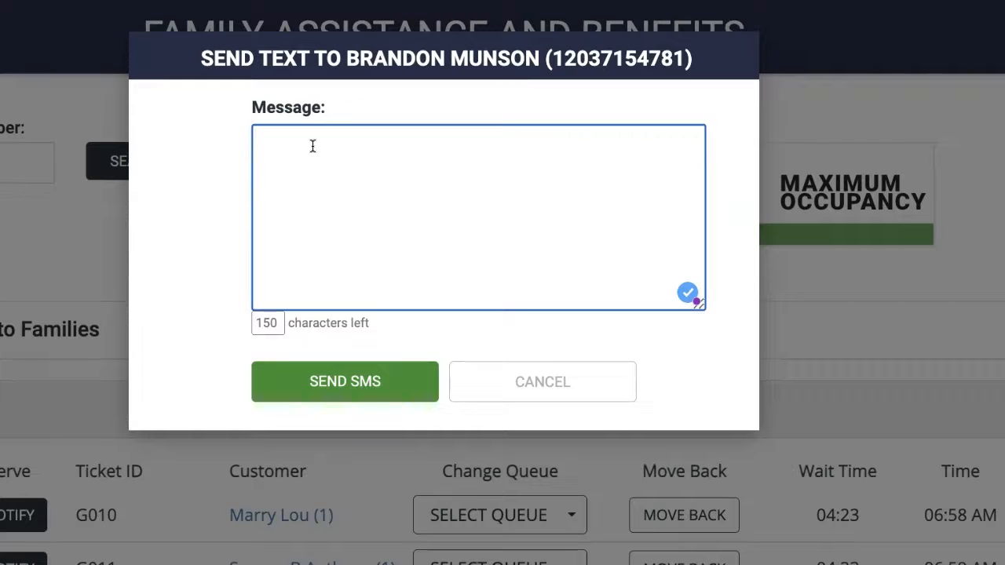
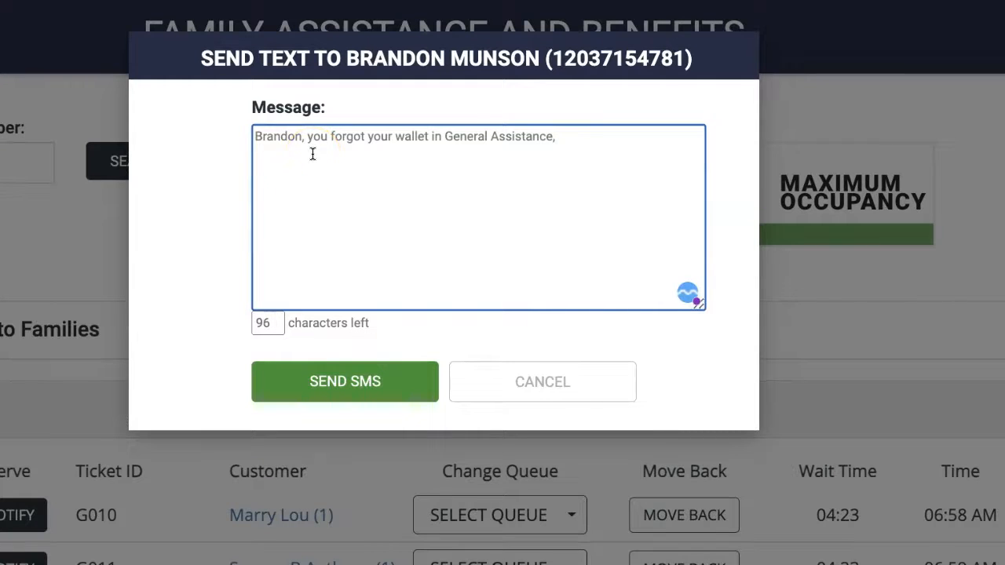
pyautogui.click(325, 381)
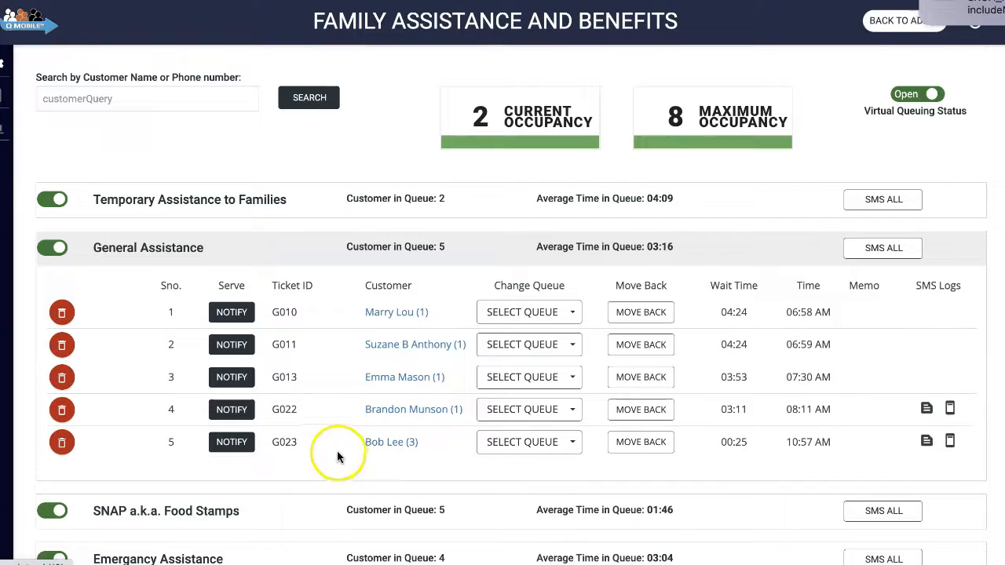
# Step: Notify the fourth General Assistance customer twice with Only Notify, and start their transaction with Serve
pyautogui.click(224, 414)
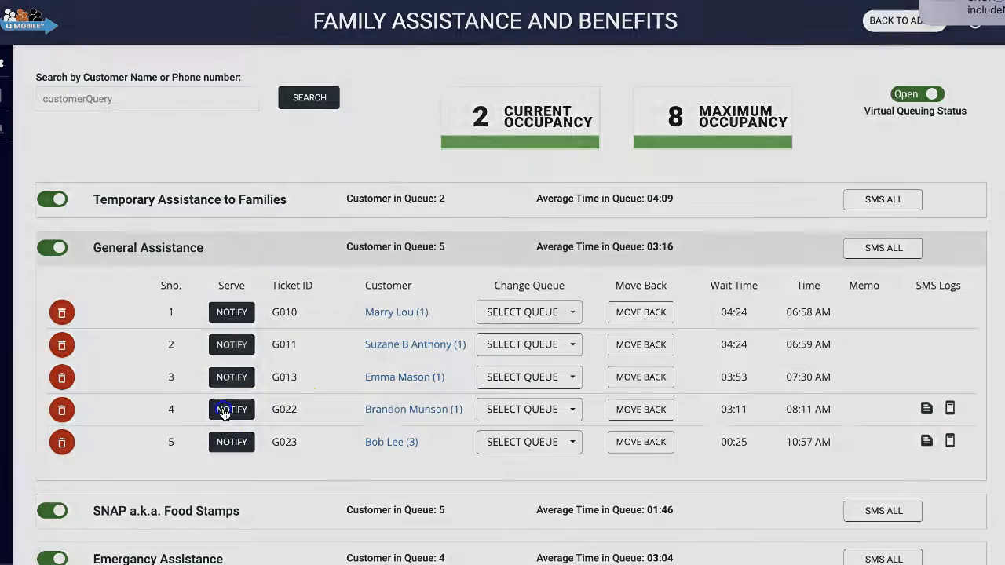
pyautogui.click(495, 132)
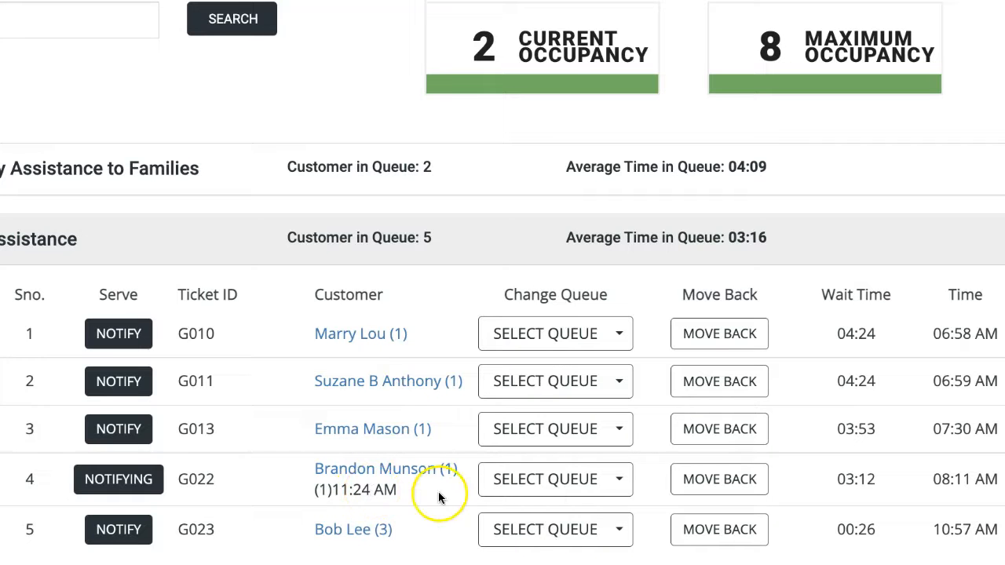
pyautogui.click(129, 487)
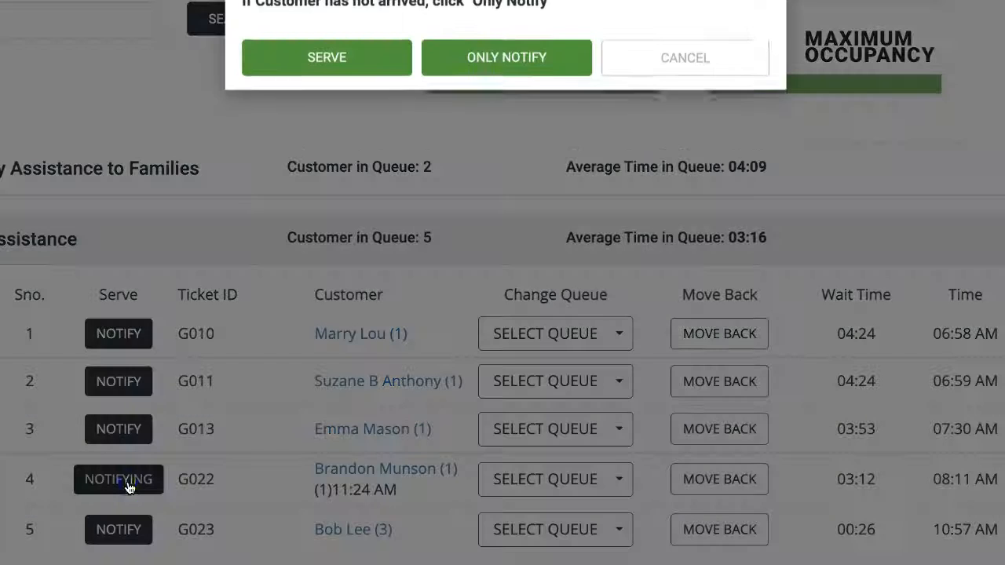
pyautogui.click(504, 69)
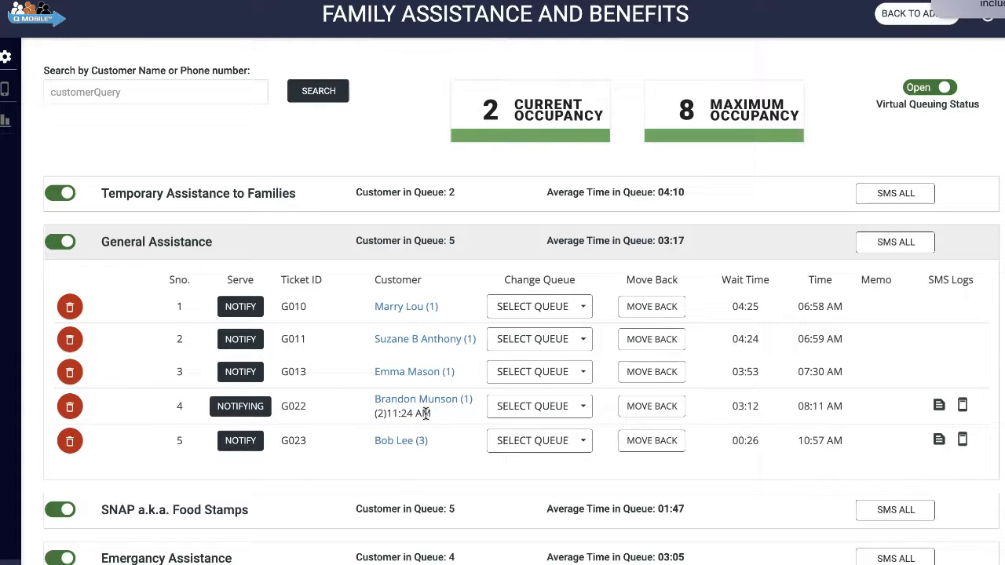
pyautogui.click(246, 408)
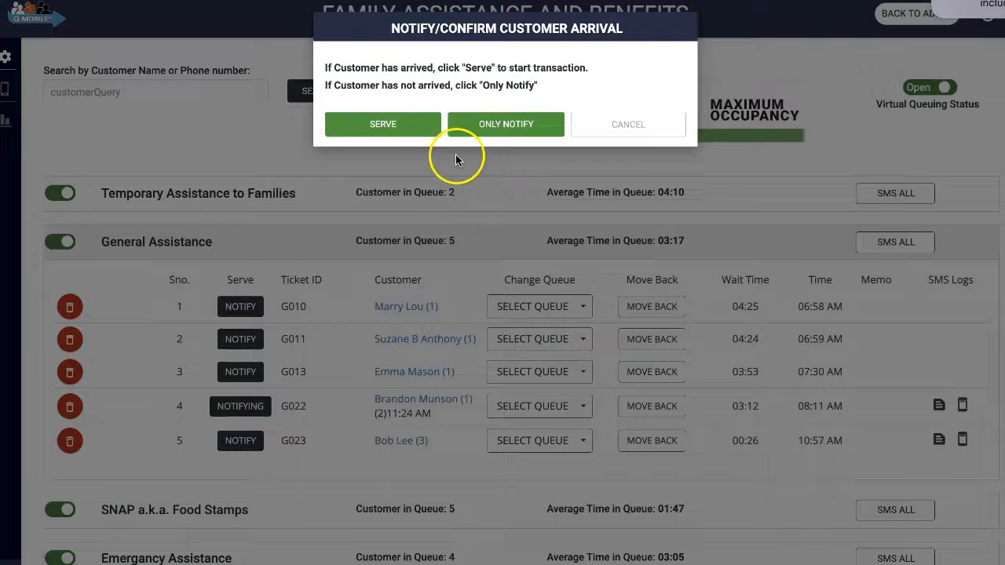
pyautogui.click(411, 126)
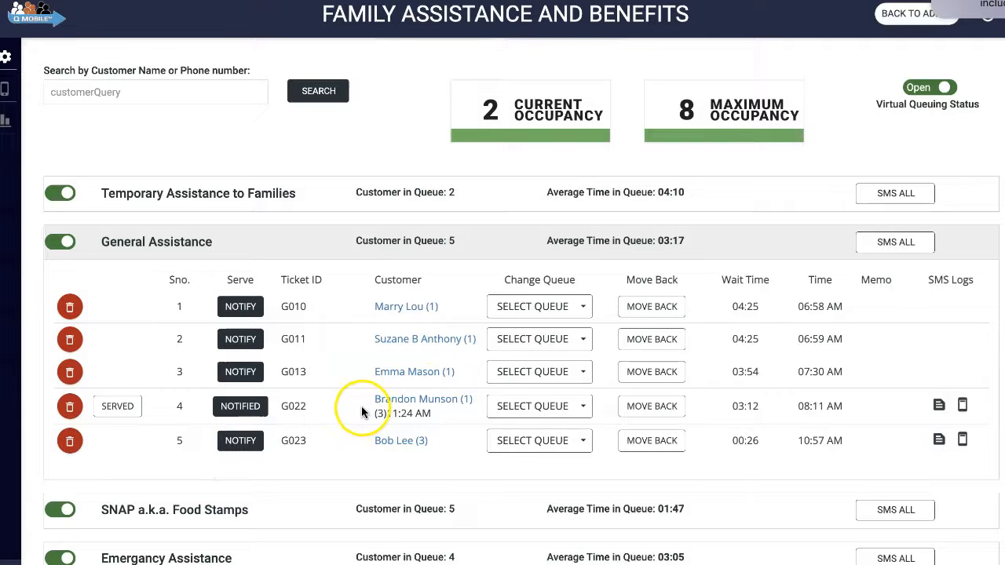
# Step: Set the fourth General Assistance customer's topic memo to "Nj insurance" and move them to the NJ Family Care queue
pyautogui.click(397, 402)
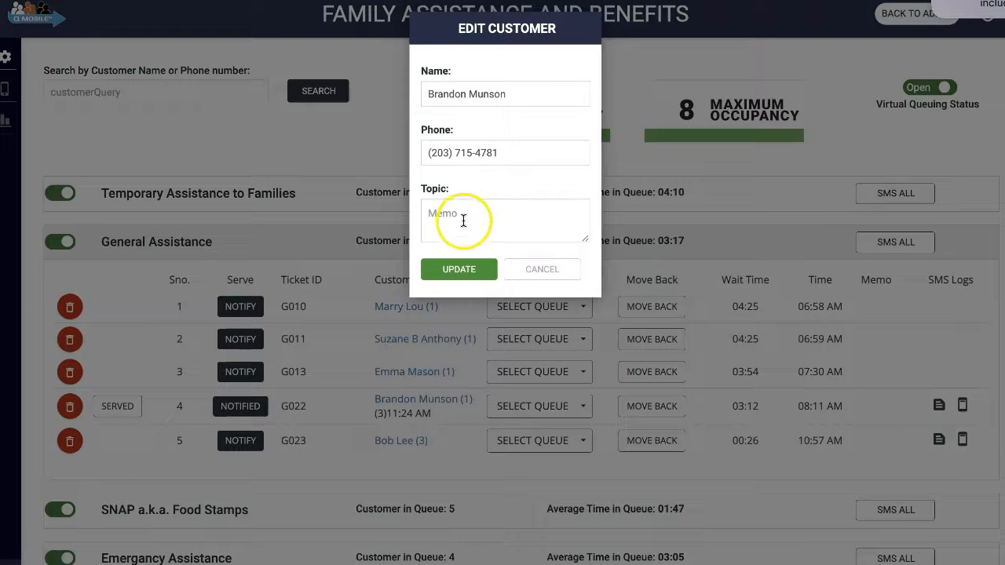
pyautogui.click(465, 216)
pyautogui.write('Nj insurance')
pyautogui.click(446, 267)
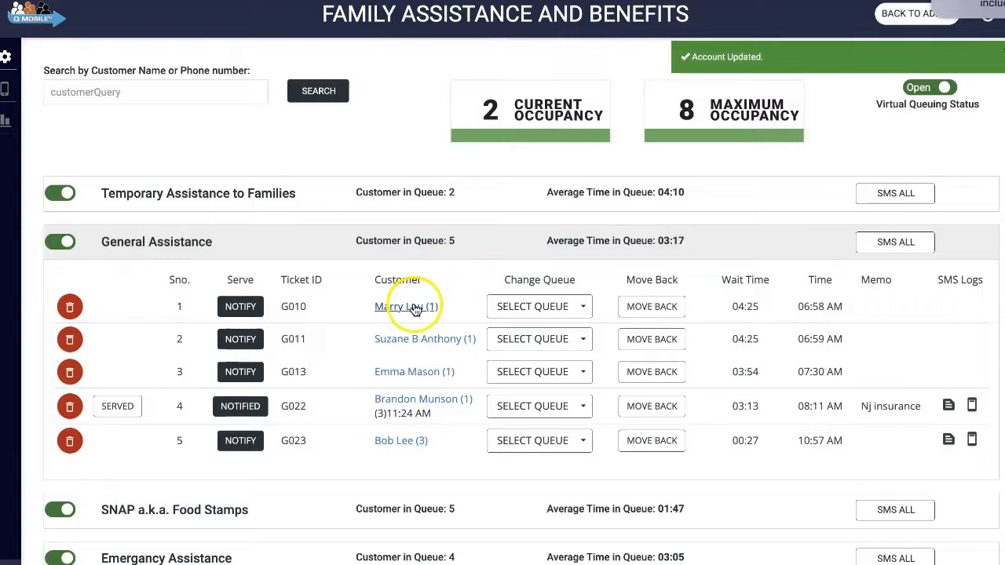
pyautogui.click(517, 414)
pyautogui.click(532, 538)
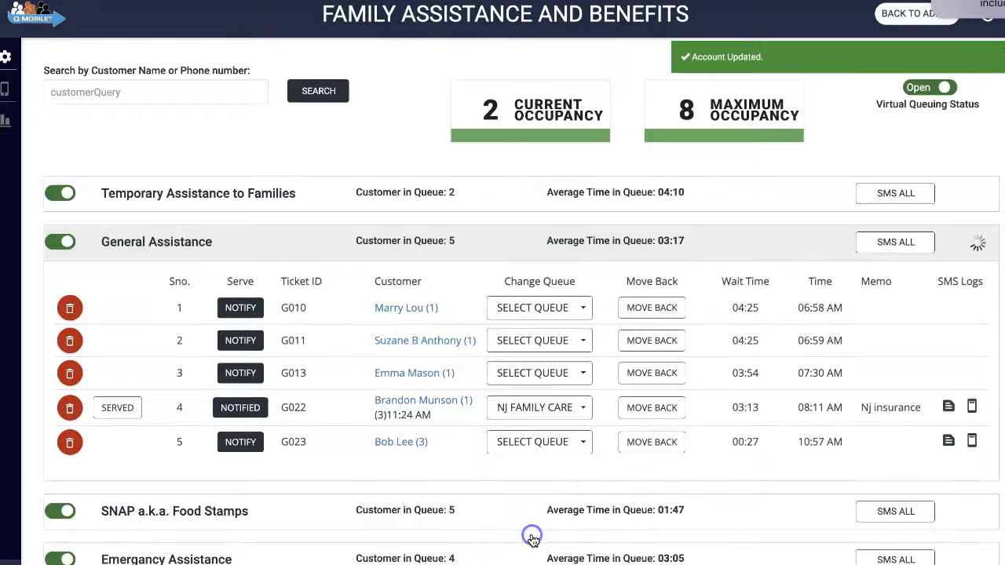
# Step: Notify the fourth customer in the NJ Family Care queue with Only Notify, and start their transaction with Serve
pyautogui.scroll(-2, 506, 447)
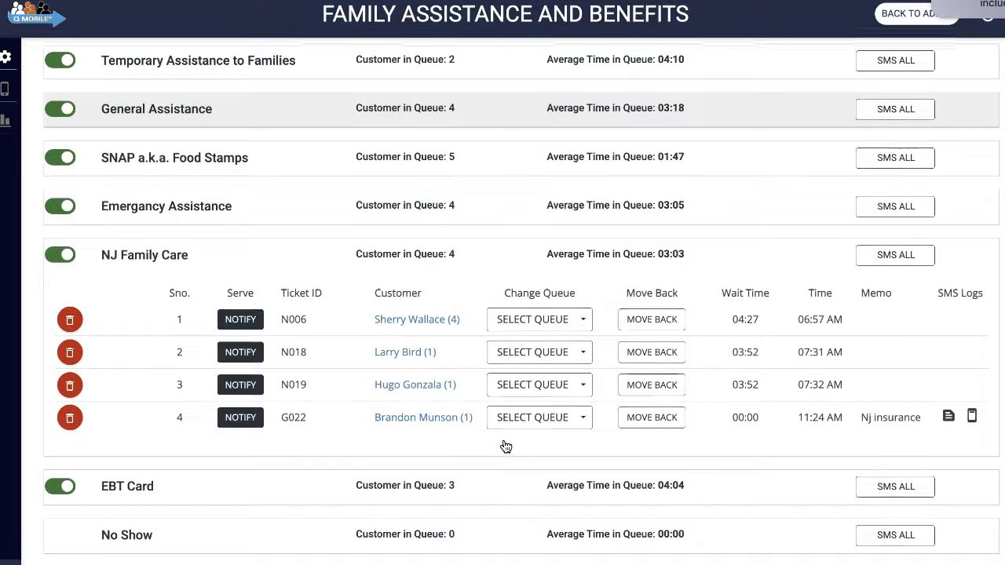
pyautogui.click(239, 417)
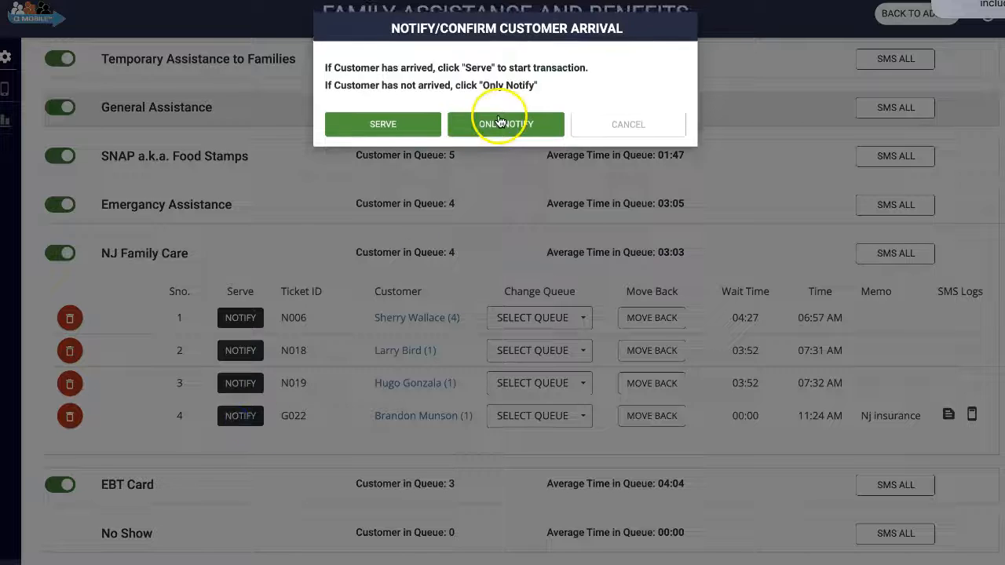
pyautogui.click(500, 124)
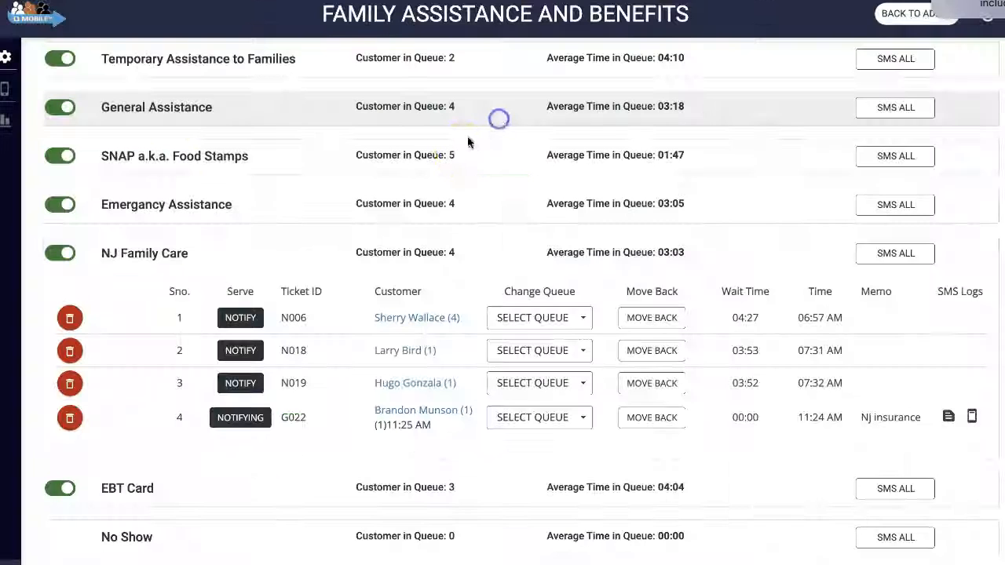
pyautogui.click(248, 421)
pyautogui.click(354, 128)
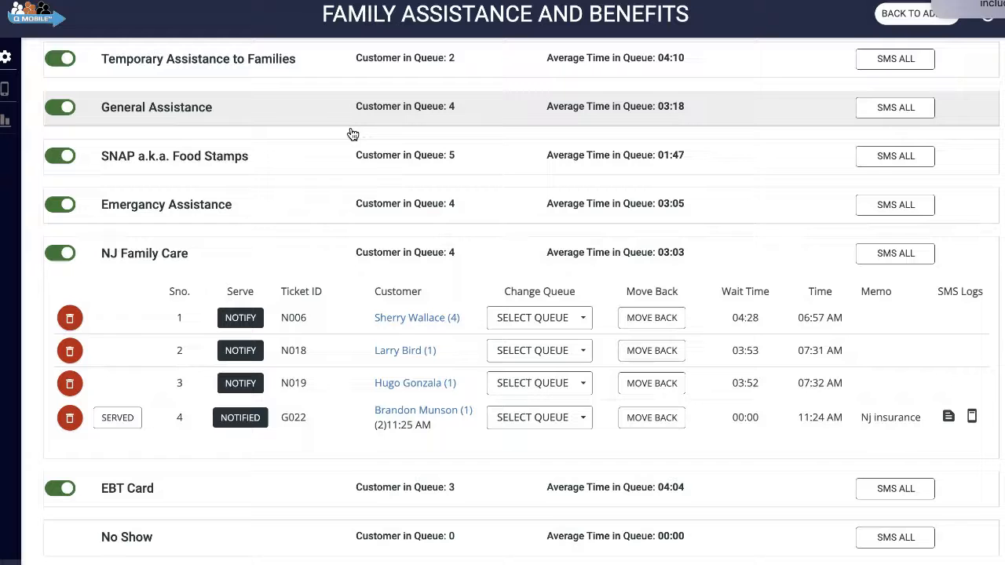
# Step: Replace the fourth NJ Family Care customer's topic memo with "EBT Card" and move them to the EBT Card queue
pyautogui.click(408, 413)
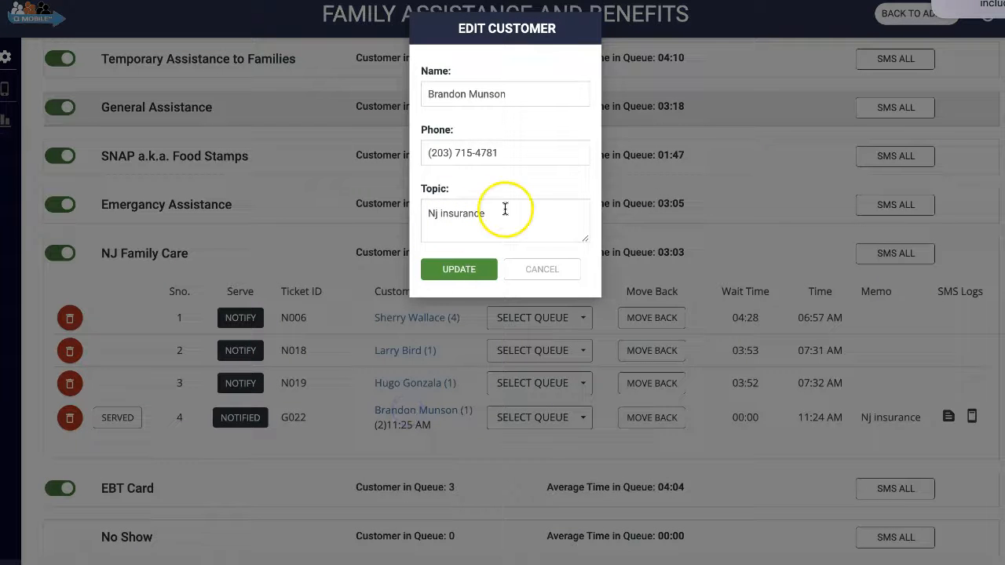
pyautogui.moveTo(498, 215); pyautogui.dragTo(418, 208)
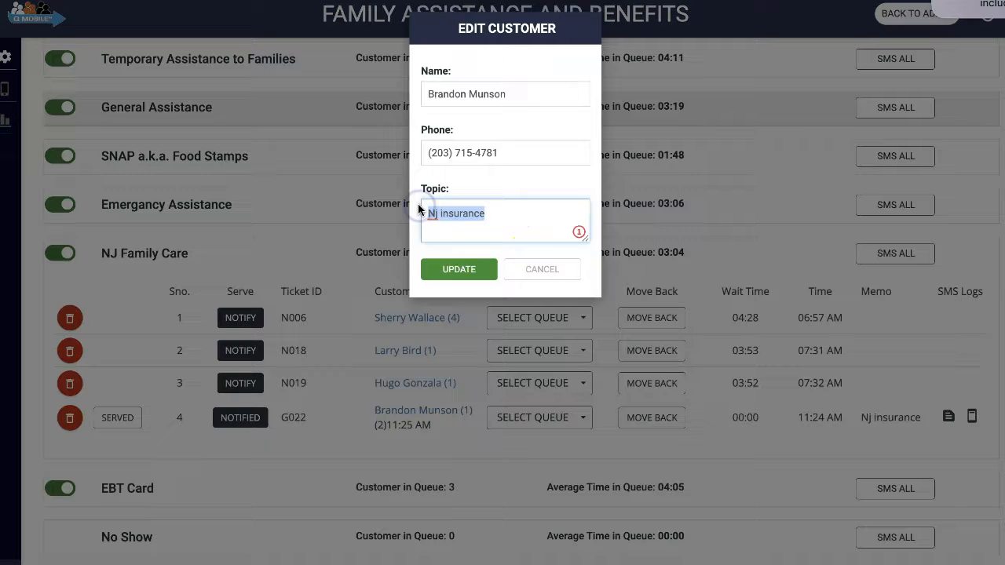
pyautogui.write('EBT Card')
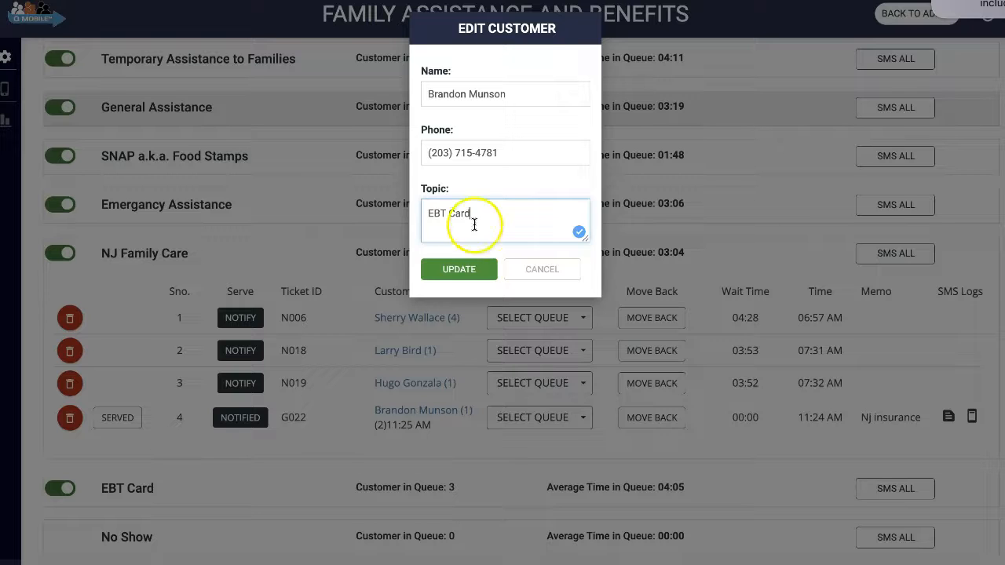
pyautogui.click(459, 271)
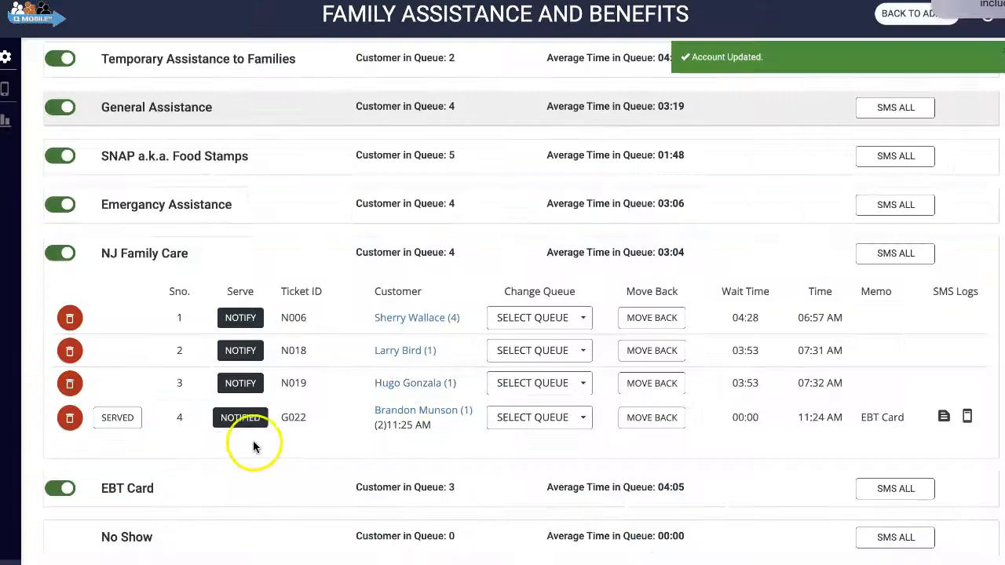
pyautogui.click(522, 419)
pyautogui.scroll(-1, 524, 478)
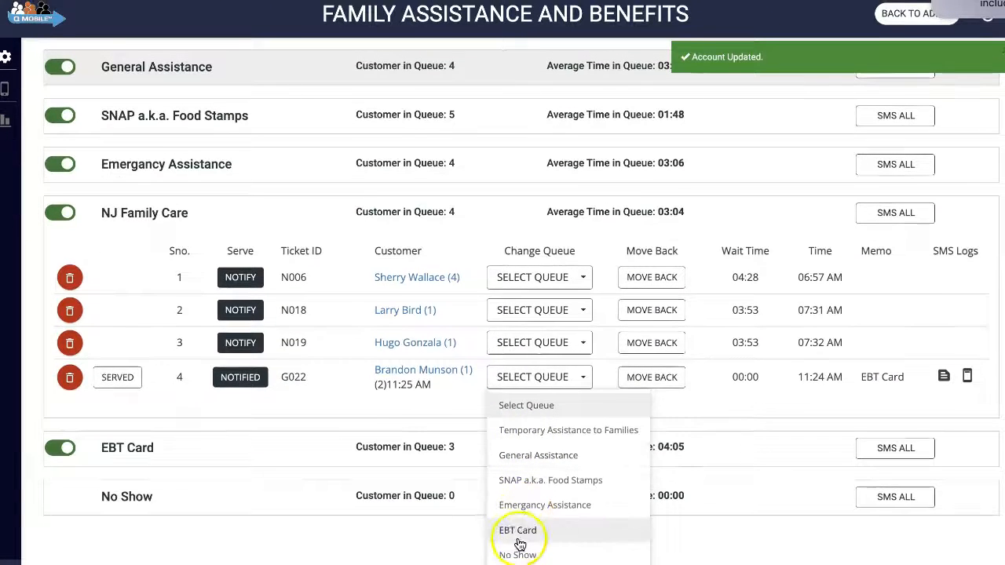
pyautogui.click(515, 529)
# Step: Notify the fourth customer in the EBT Card queue with Only Notify, and start their transaction with Serve
pyautogui.click(395, 490)
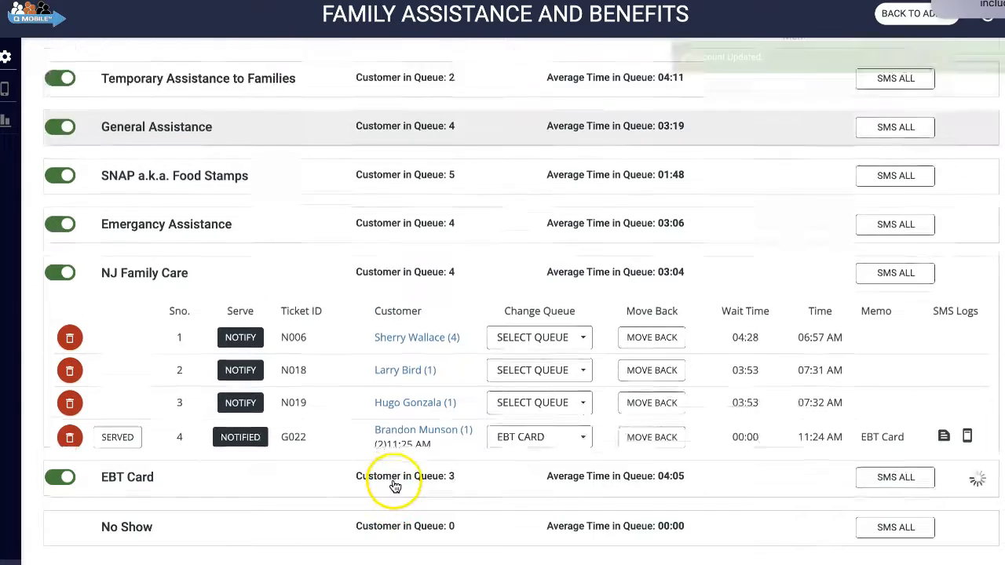
pyautogui.click(277, 455)
pyautogui.click(243, 469)
pyautogui.click(506, 124)
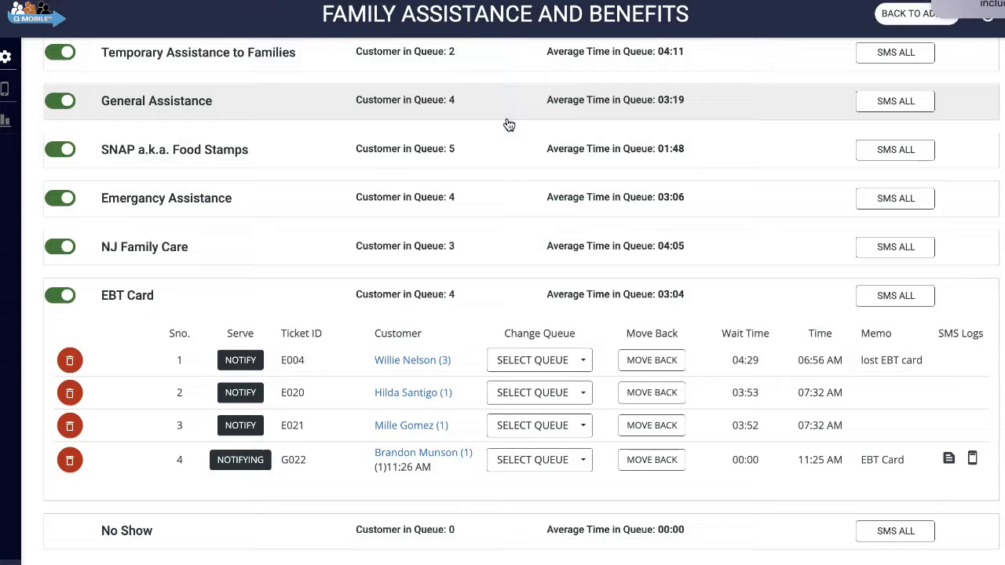
pyautogui.click(223, 466)
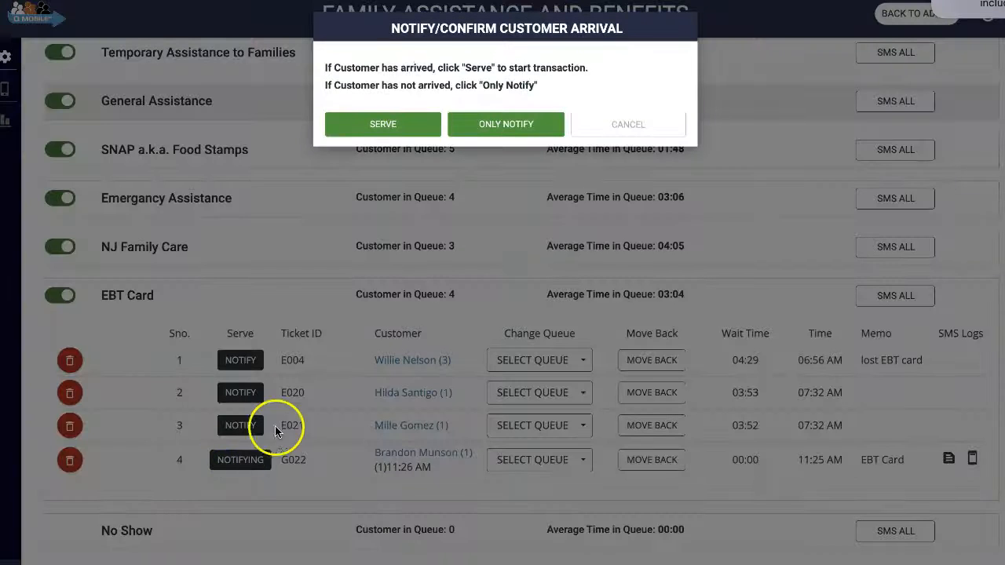
pyautogui.click(353, 122)
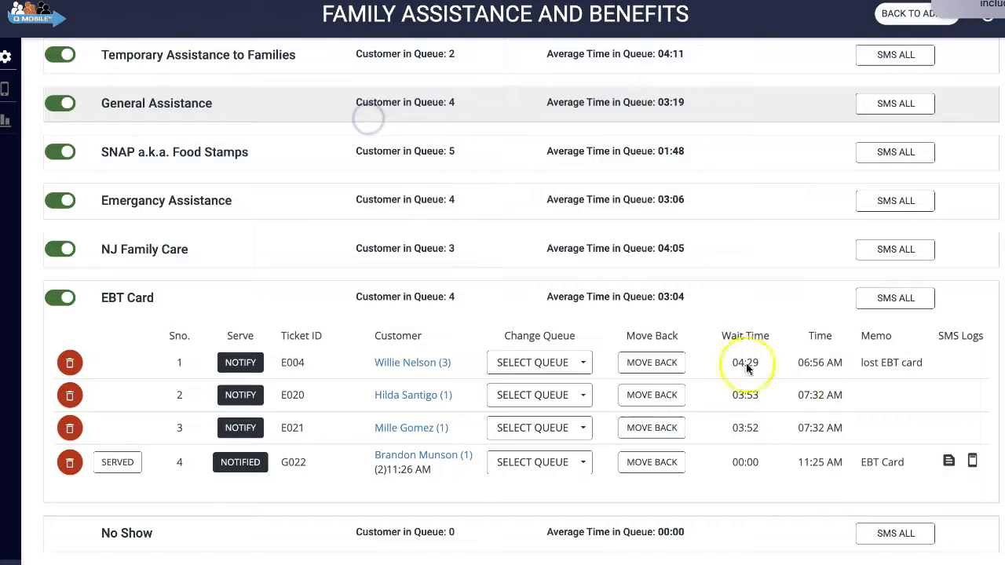
# Step: View the sent-text details of the fourth customer in the EBT Card queue
pyautogui.click(949, 464)
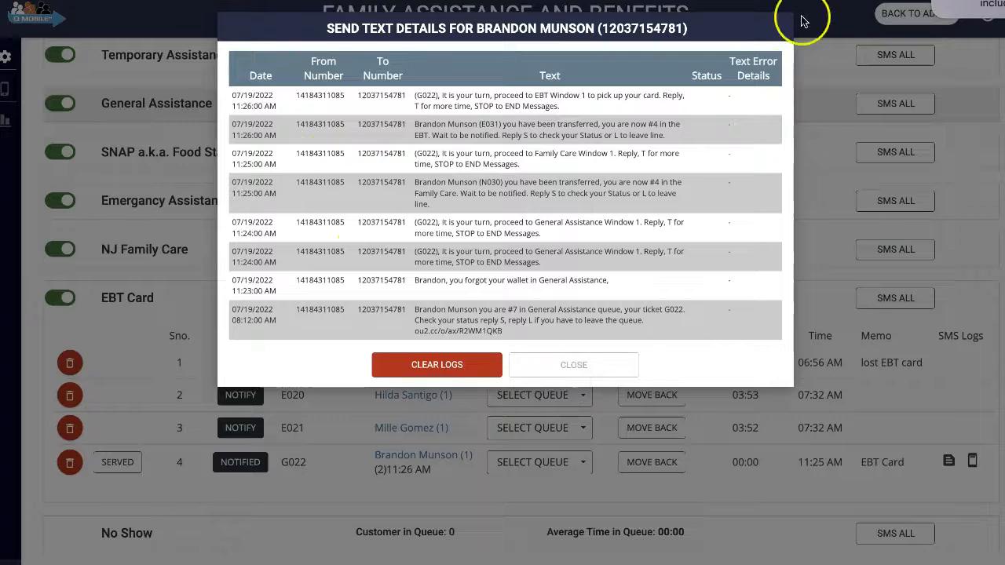
# Step: Check the fourth EBT Card customer's details in the edit form, cancel the edit, and mark that customer as Served
pyautogui.click(582, 367)
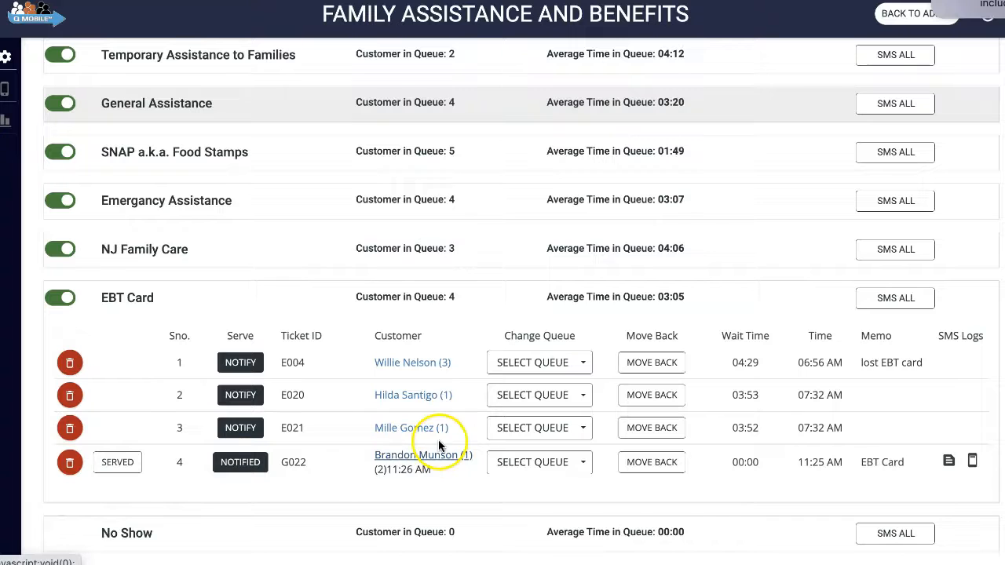
pyautogui.click(426, 460)
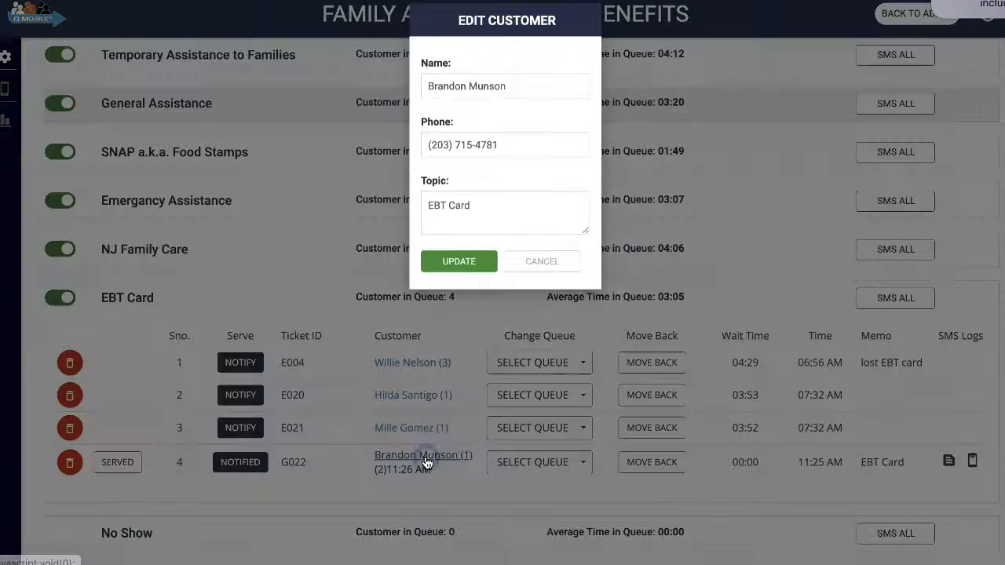
pyautogui.click(477, 216)
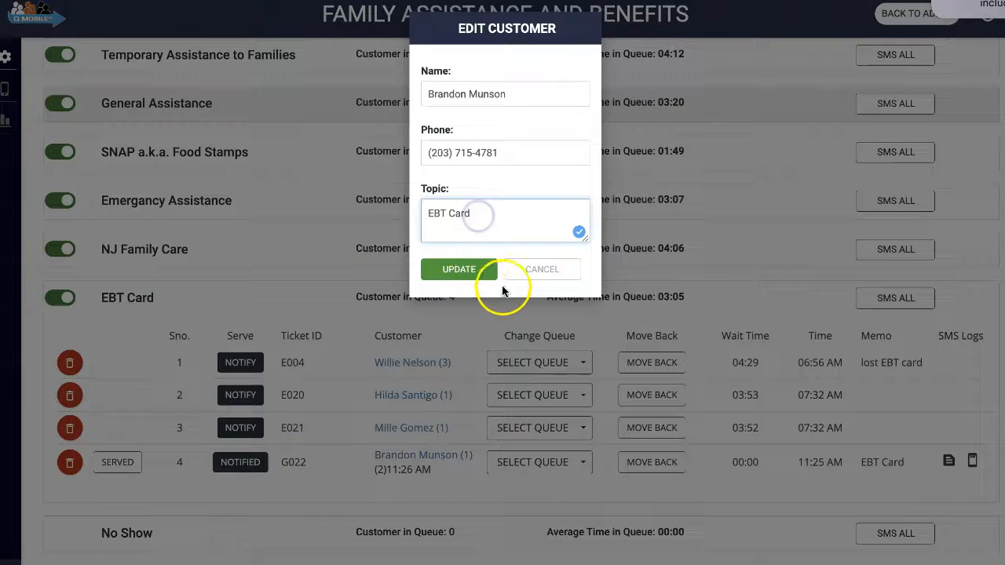
pyautogui.click(520, 270)
pyautogui.click(104, 463)
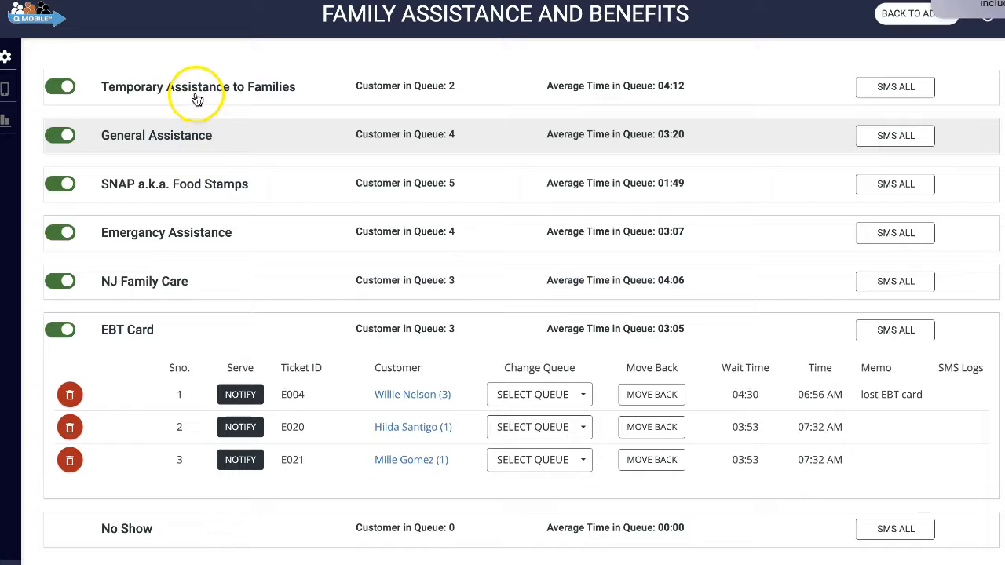
# Step: Notify the first customer in the SNAP a.k.a. Food Stamps queue with Only Notify, and repeat the notification once
pyautogui.click(183, 190)
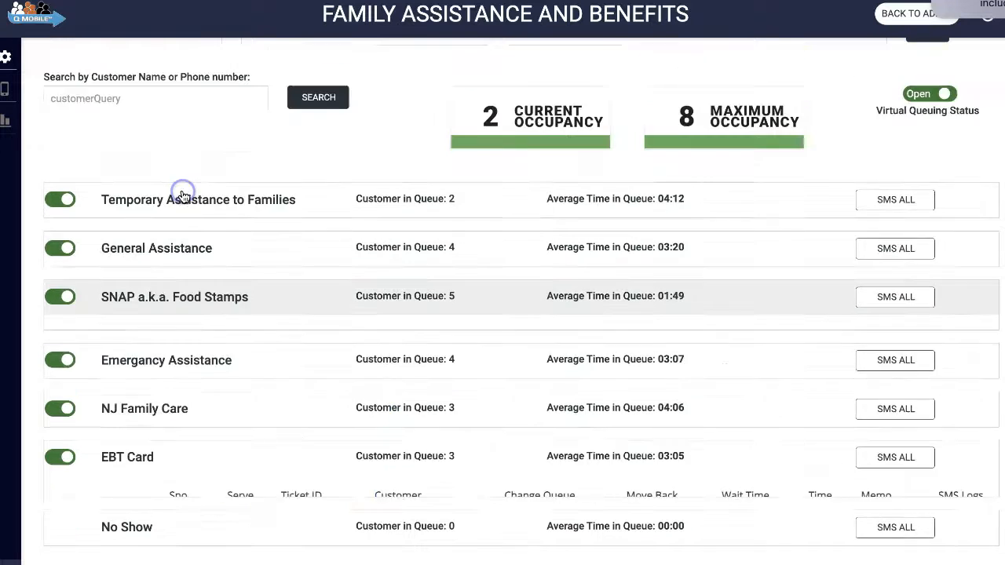
pyautogui.click(251, 267)
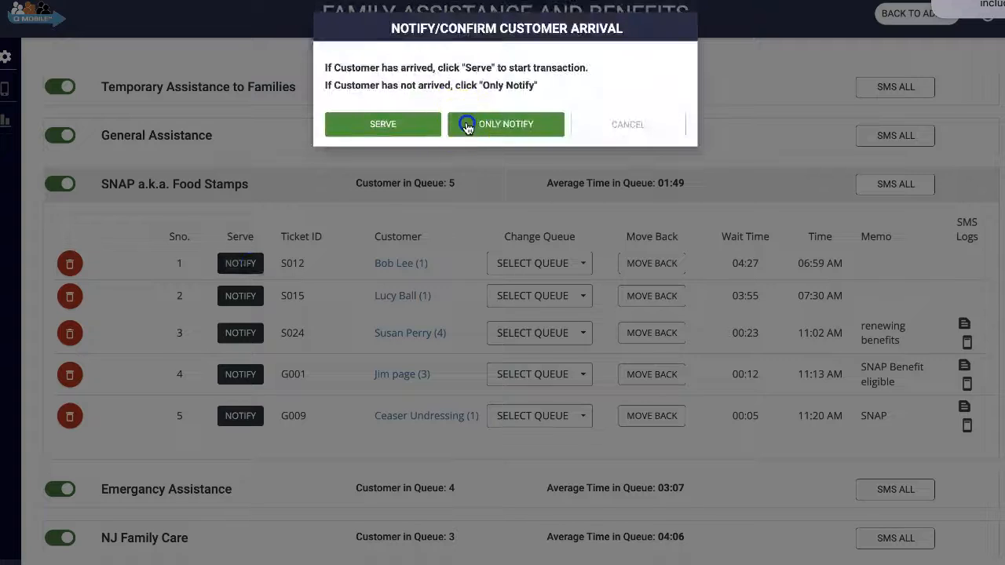
pyautogui.click(467, 126)
pyautogui.click(240, 262)
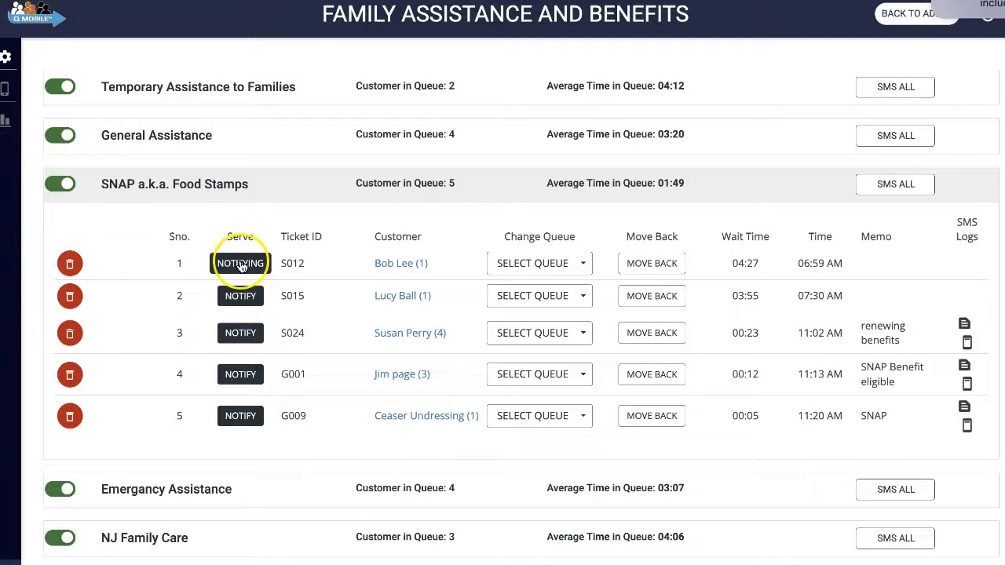
pyautogui.click(488, 128)
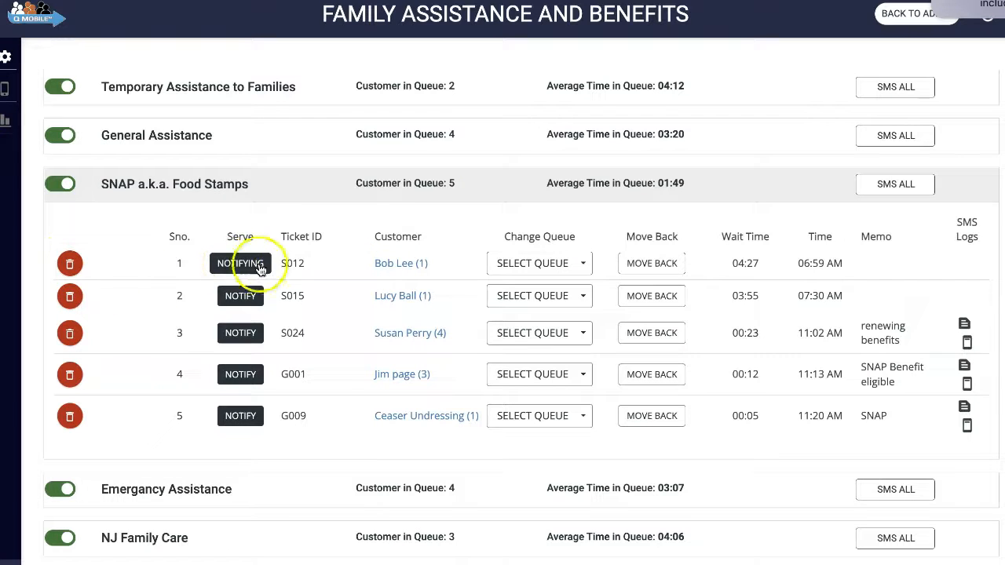
# Step: Move the first SNAP a.k.a. Food Stamps customer to No Show, add them back to their original queue, and collapse that queue
pyautogui.click(540, 263)
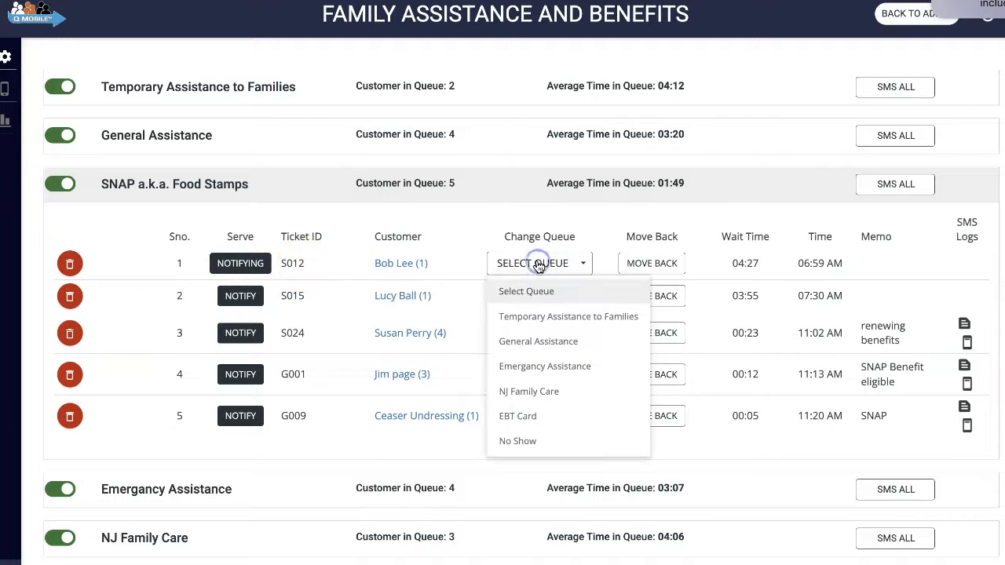
pyautogui.click(515, 440)
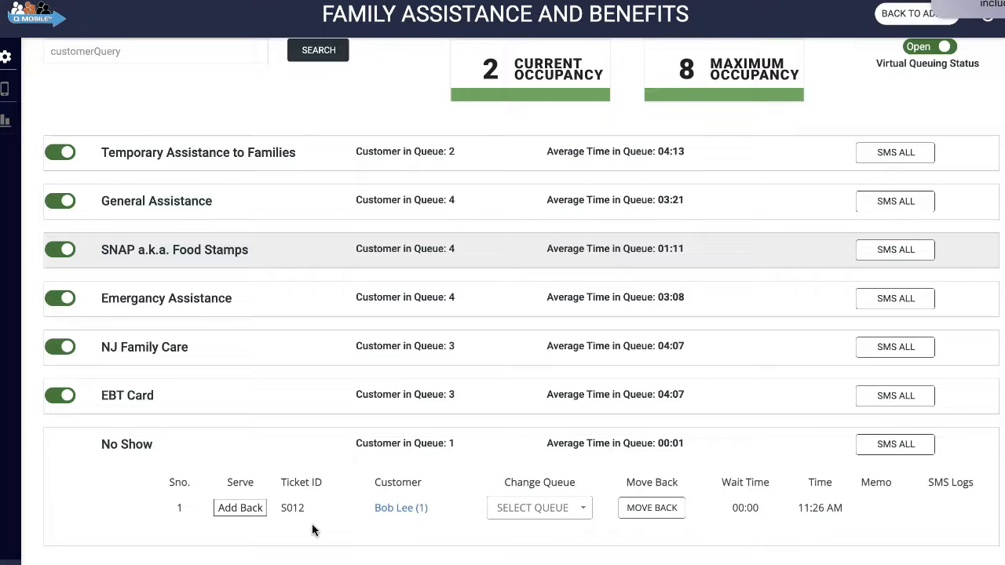
pyautogui.click(226, 510)
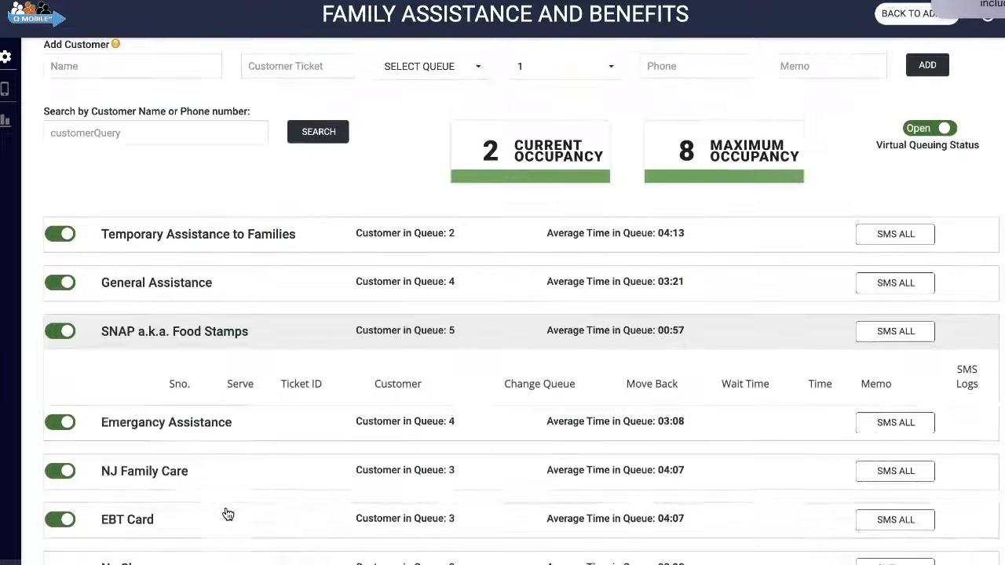
pyautogui.scroll(-2, 228, 513)
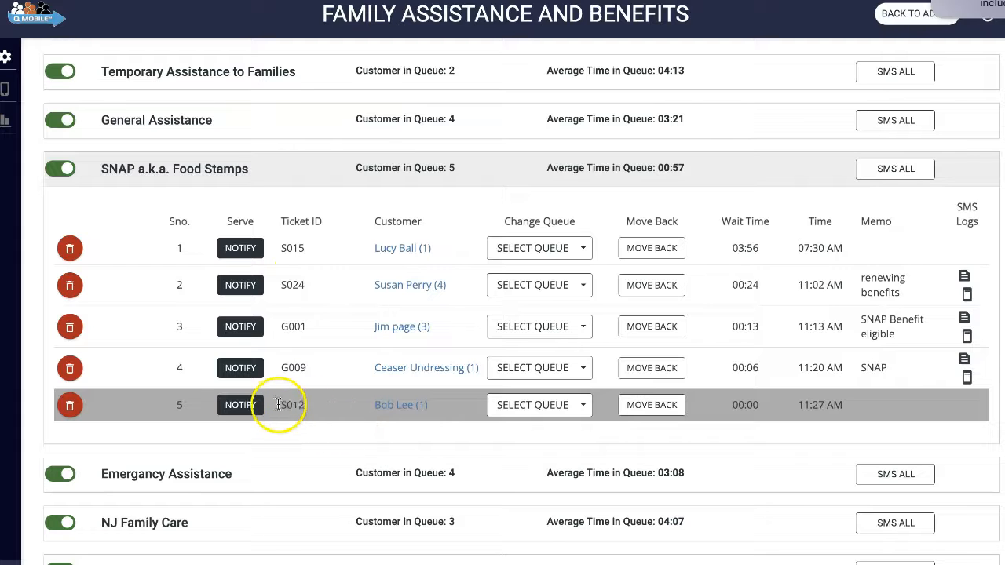
pyautogui.click(285, 173)
pyautogui.scroll(3, 284, 178)
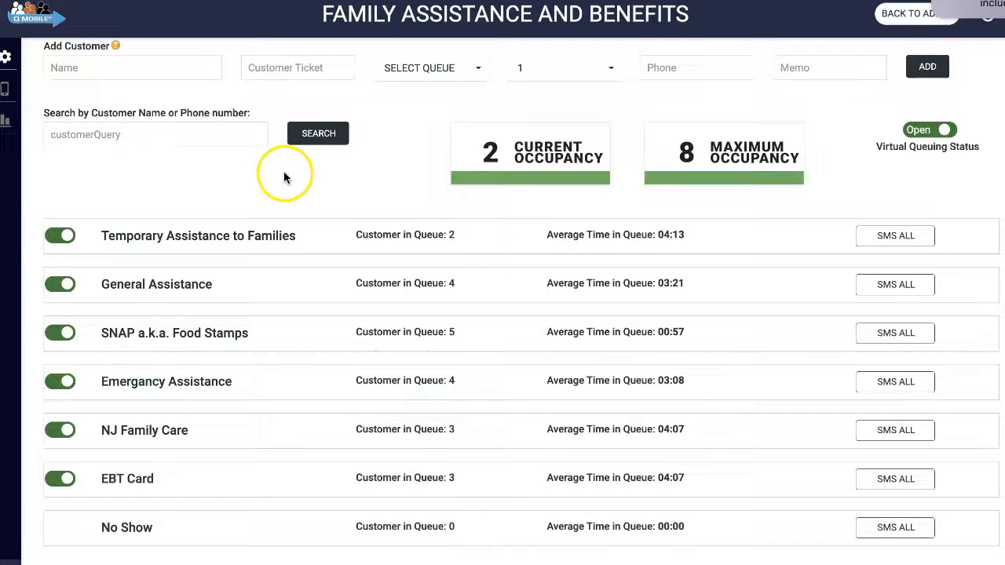